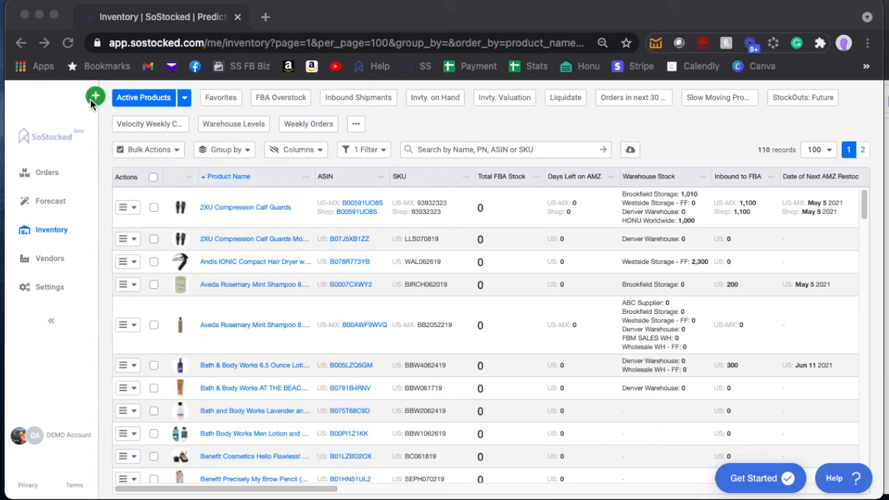
Start a new purchase order, enter its P.O. number and choose ABC Supplier as the supplier
{"action": "left_click", "coordinate": [95, 99]}
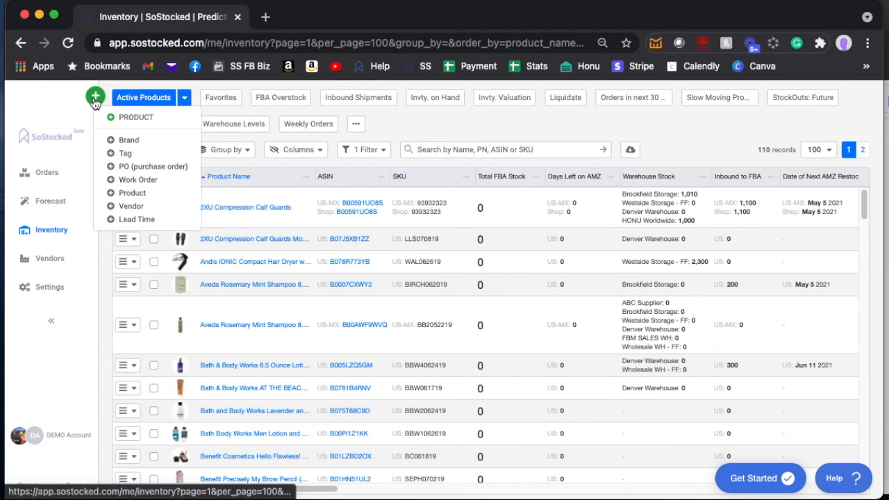
{"action": "left_click", "coordinate": [132, 167]}
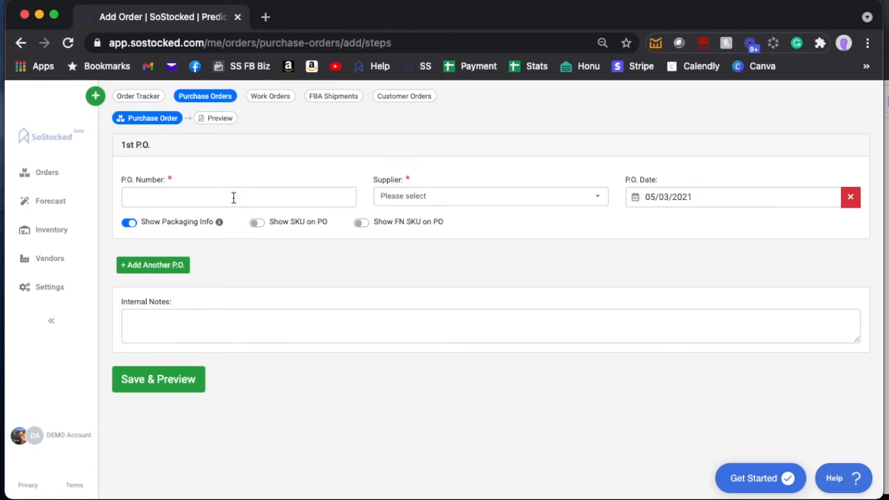
{"action": "left_click", "coordinate": [287, 195]}
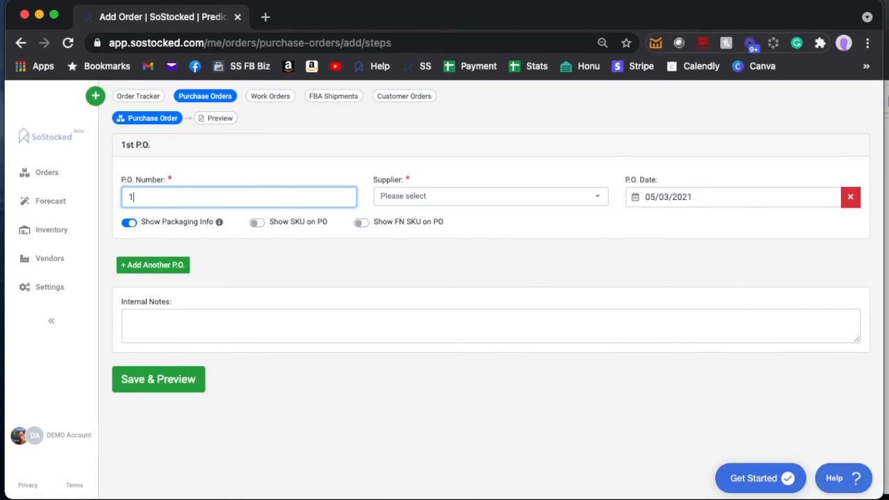
{"action": "left_click", "coordinate": [409, 203]}
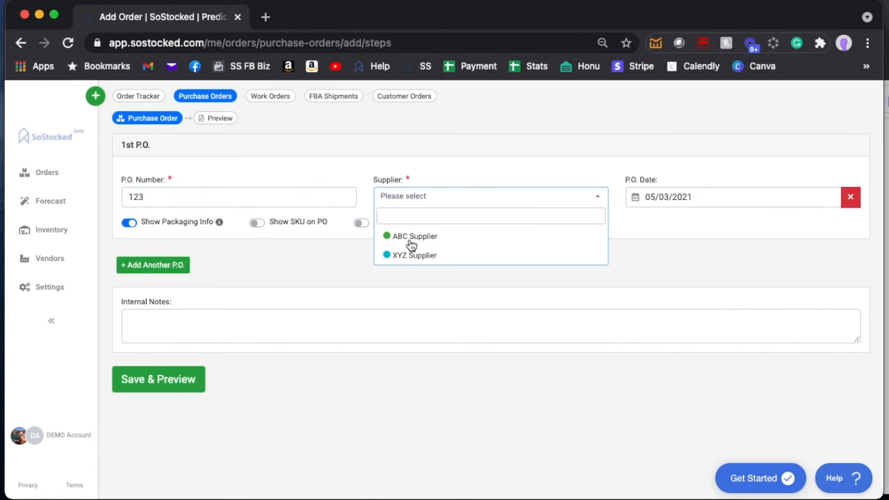
{"action": "left_click", "coordinate": [410, 238]}
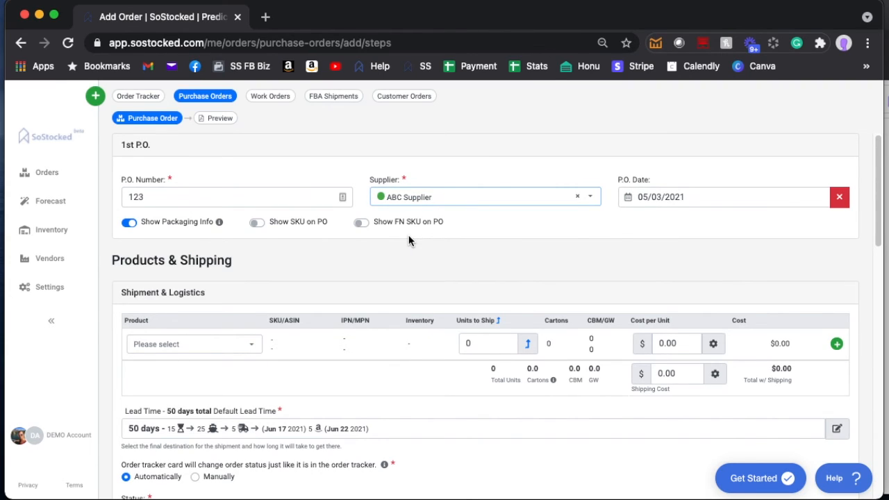
Add the K7-UPSS-ZRCH Beautiful Necklace to the shipment with 1000 units to ship
{"action": "left_click", "coordinate": [251, 346]}
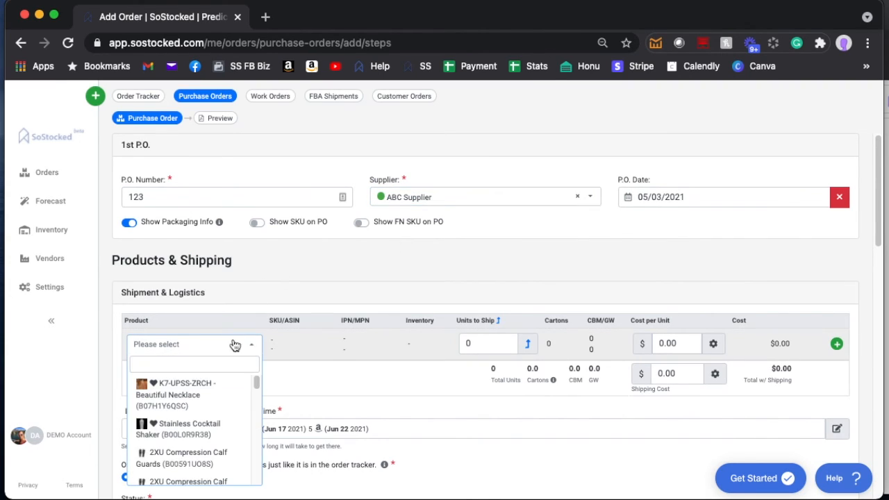
{"action": "left_click", "coordinate": [186, 397]}
{"action": "left_click", "coordinate": [483, 344]}
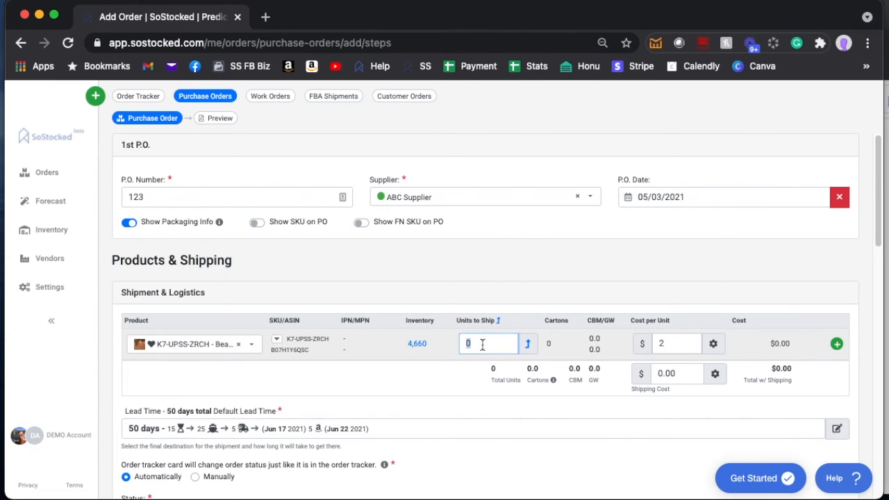
{"action": "type", "text": "1000"}
{"action": "left_click", "coordinate": [460, 389]}
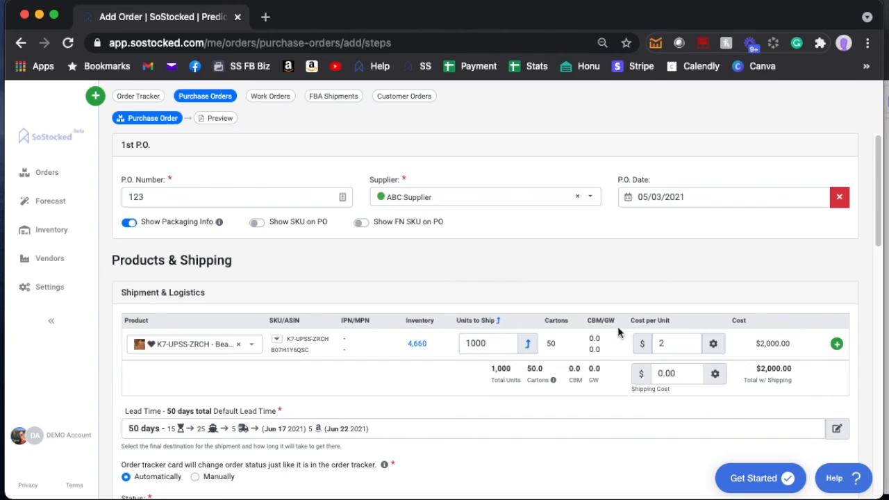
Try the lead times "15 days - asdfasdfadsfa" and "2 days - Seller Orders from WH" for the shipment, discarding the changes
{"action": "scroll", "coordinate": [645, 340], "scroll_direction": "down", "scroll_amount": 2}
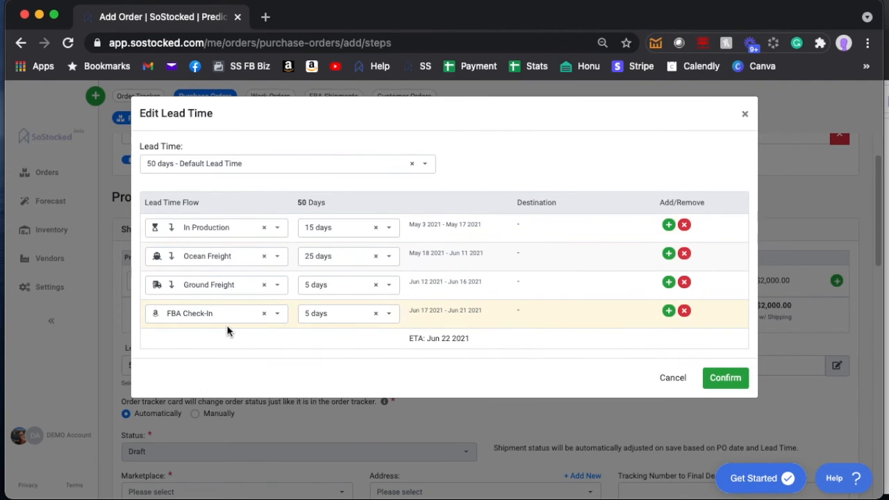
{"action": "left_click", "coordinate": [427, 165]}
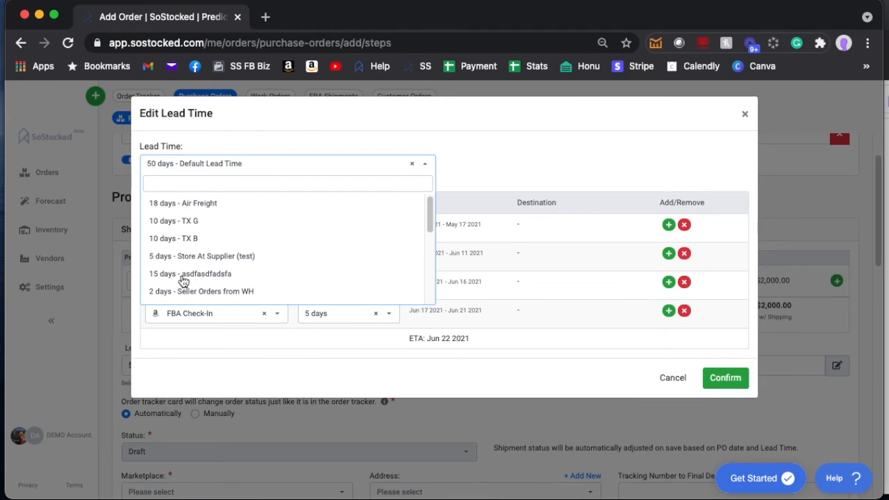
{"action": "left_click", "coordinate": [184, 277]}
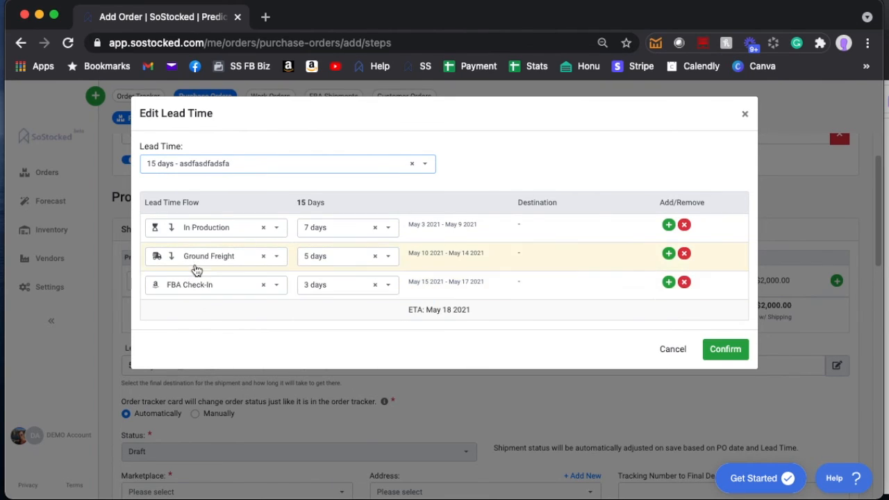
{"action": "left_click", "coordinate": [426, 166]}
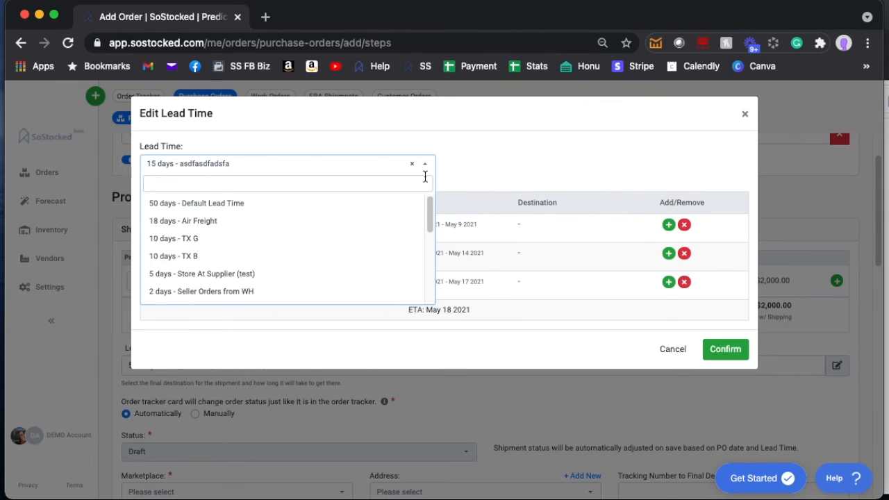
{"action": "scroll", "coordinate": [234, 232], "scroll_direction": "down", "scroll_amount": 3}
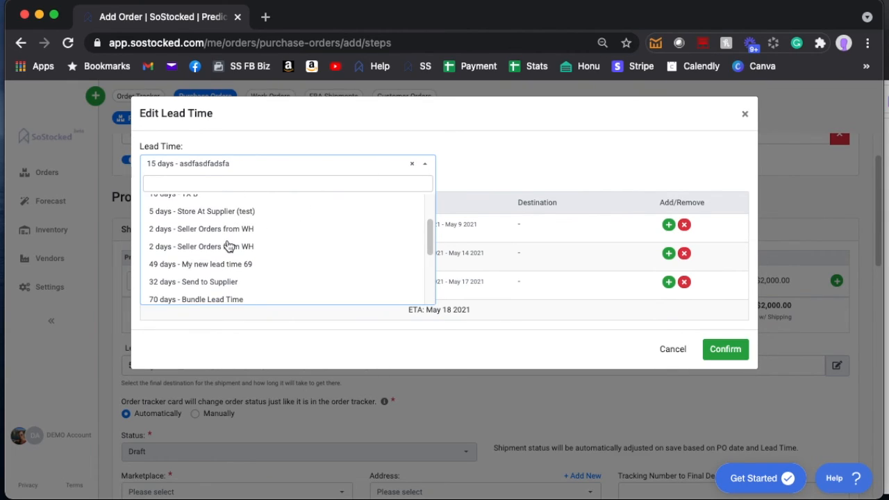
{"action": "left_click", "coordinate": [228, 263]}
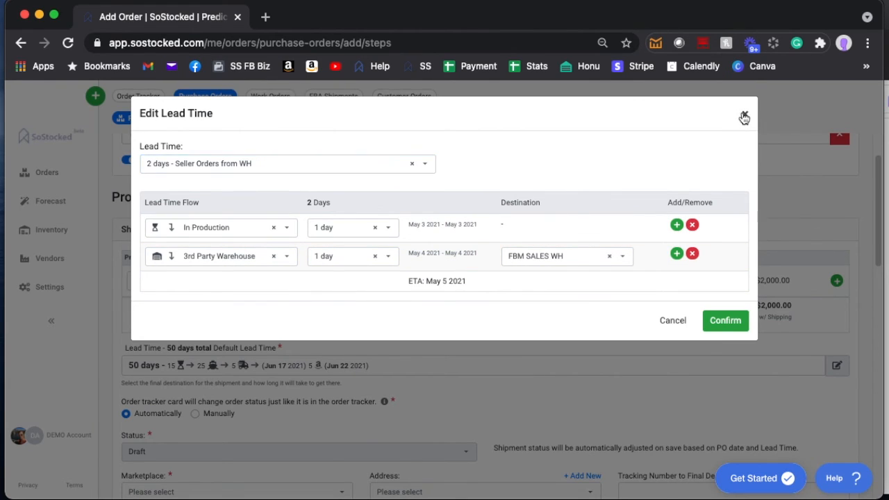
{"action": "left_click", "coordinate": [745, 114]}
{"action": "left_click", "coordinate": [532, 196]}
Open the Order Tracker in a separate tab and look through its order status columns
{"action": "scroll", "coordinate": [474, 301], "scroll_direction": "down", "scroll_amount": 1}
{"action": "scroll", "coordinate": [475, 301], "scroll_direction": "down", "scroll_amount": 3}
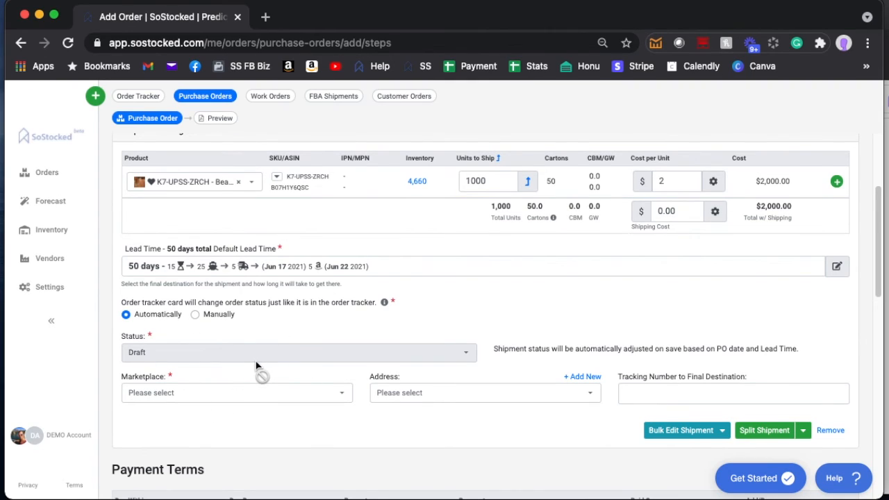
{"action": "scroll", "coordinate": [257, 369], "scroll_direction": "down", "scroll_amount": 1}
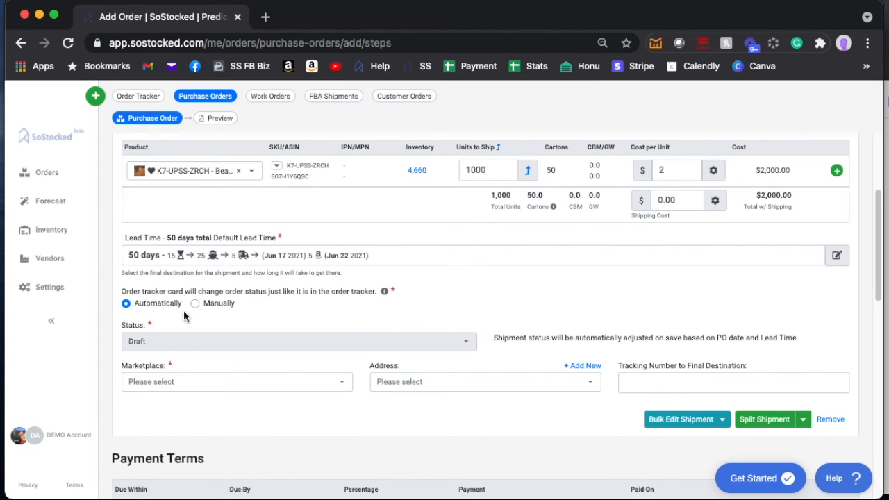
{"action": "left_click", "coordinate": [47, 173]}
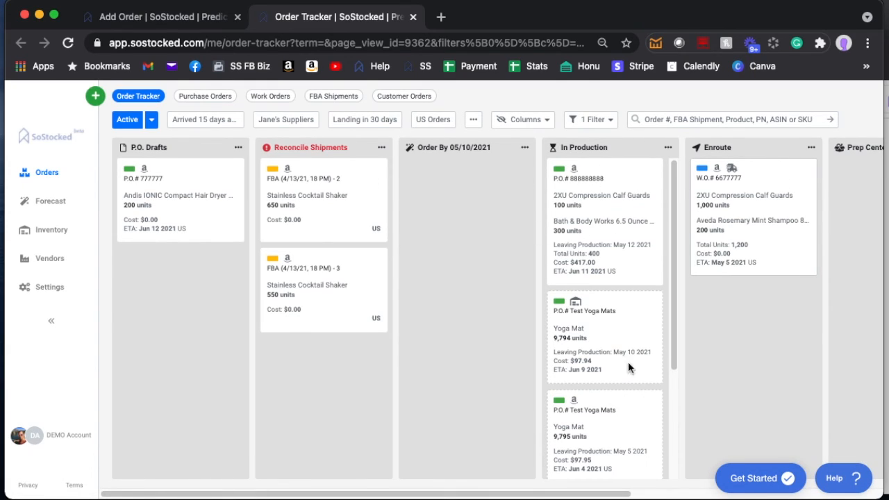
{"action": "scroll", "coordinate": [527, 495], "scroll_direction": "right", "scroll_amount": 5}
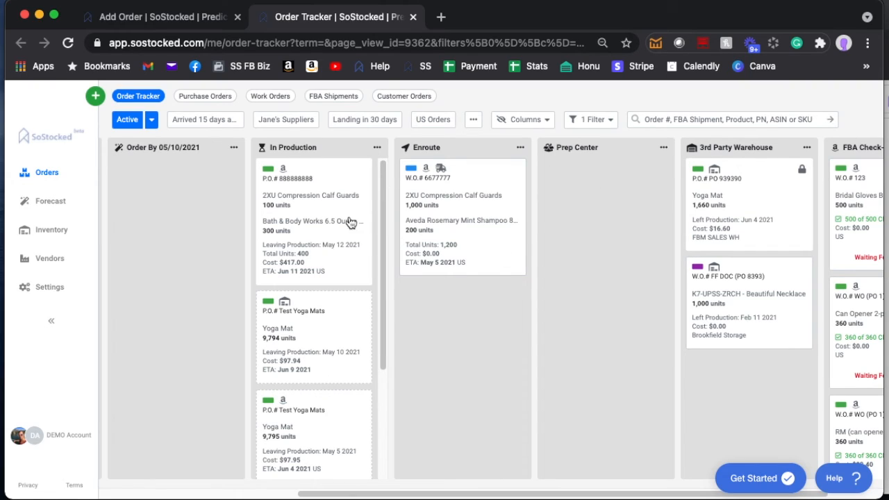
Back in the purchase order, set the order tracker card's status change to Manually and check the available shipment statuses
{"action": "left_click", "coordinate": [150, 18]}
{"action": "left_click", "coordinate": [196, 306]}
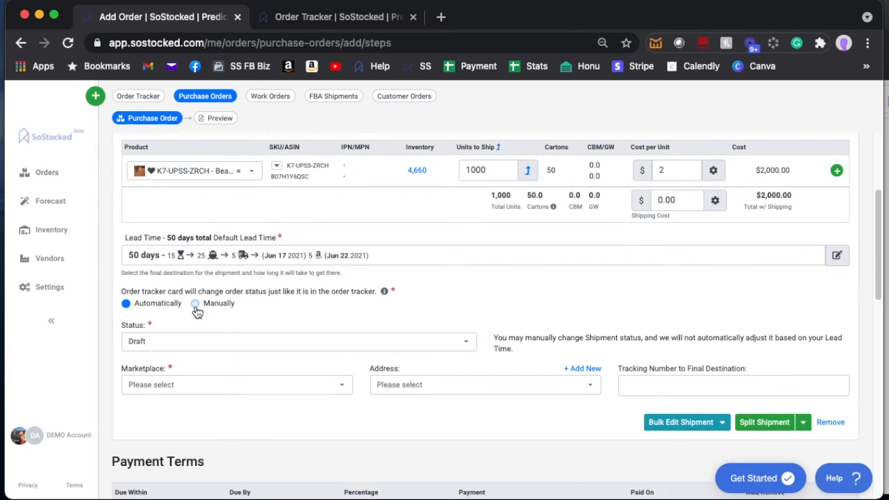
{"action": "left_click", "coordinate": [254, 348]}
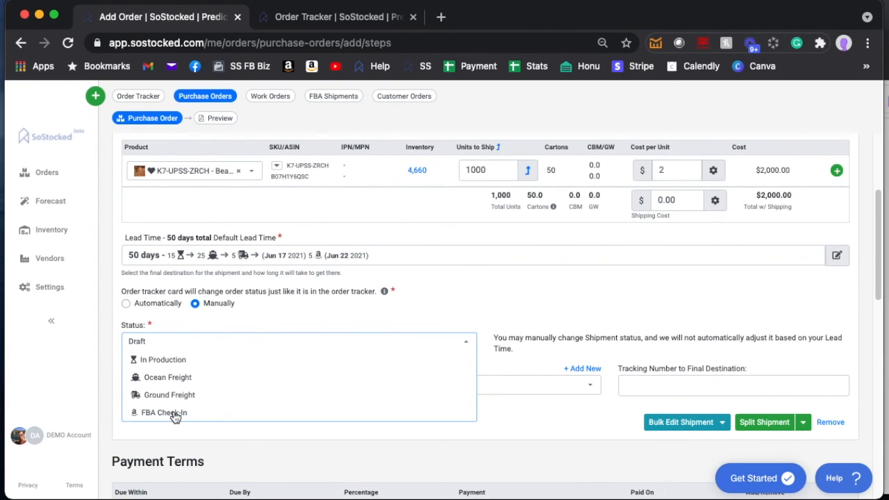
{"action": "left_click", "coordinate": [211, 287]}
In the Order Tracker, inspect the locked Yoga Mat order under 3rd Party Warehouse and its status options
{"action": "left_click", "coordinate": [283, 22]}
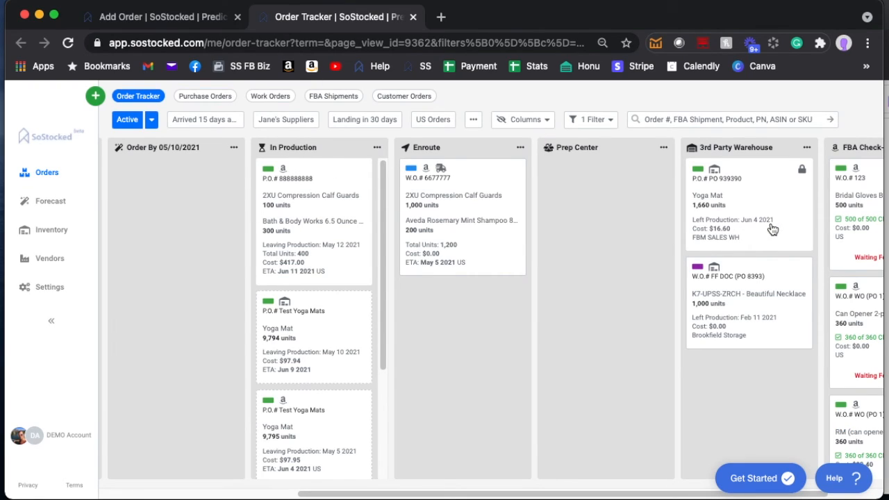
{"action": "left_click", "coordinate": [802, 173]}
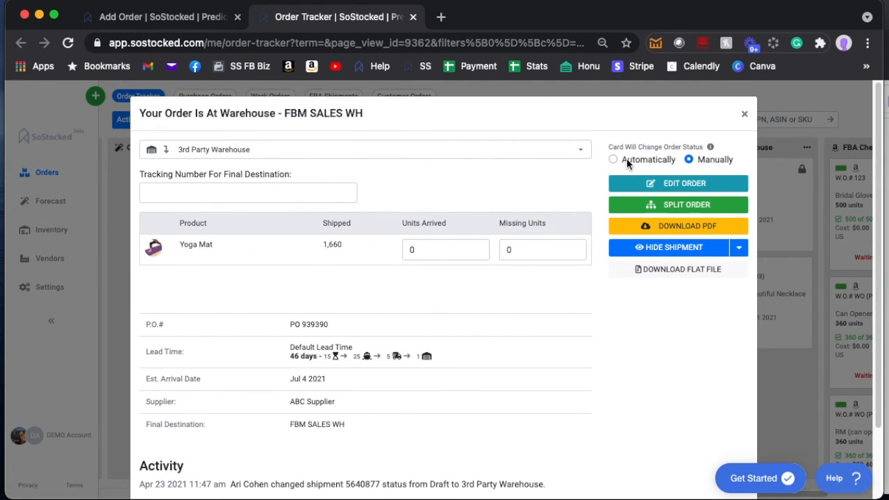
{"action": "left_click", "coordinate": [277, 153]}
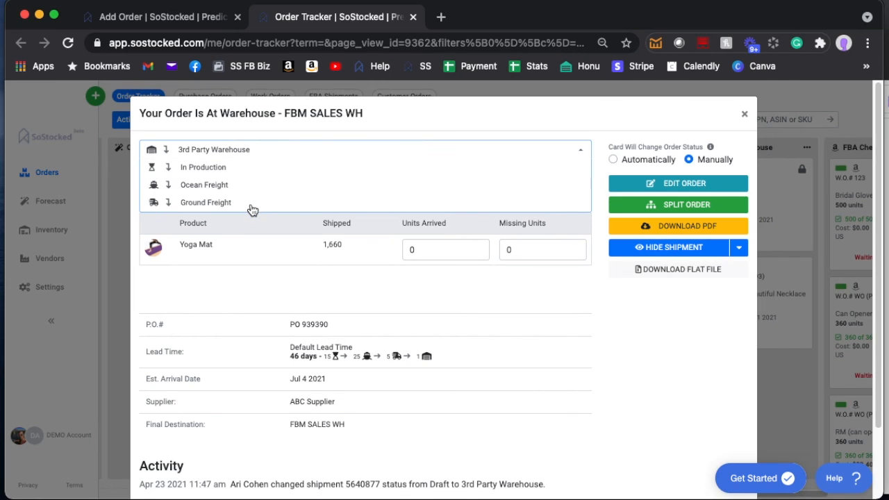
{"action": "left_click", "coordinate": [745, 116]}
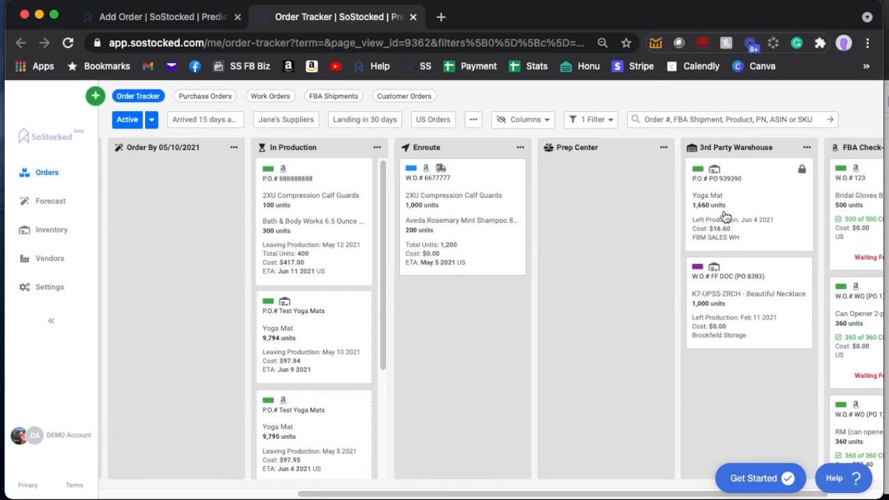
Return to the purchase order and review its payment terms, totals, signature area and header details
{"action": "left_click", "coordinate": [175, 18]}
{"action": "scroll", "coordinate": [423, 304], "scroll_direction": "down", "scroll_amount": 5}
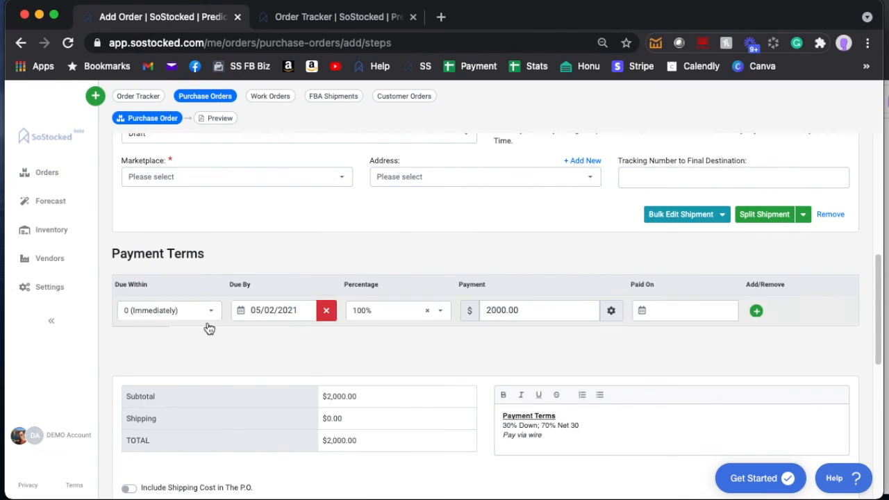
{"action": "scroll", "coordinate": [440, 285], "scroll_direction": "down", "scroll_amount": 2}
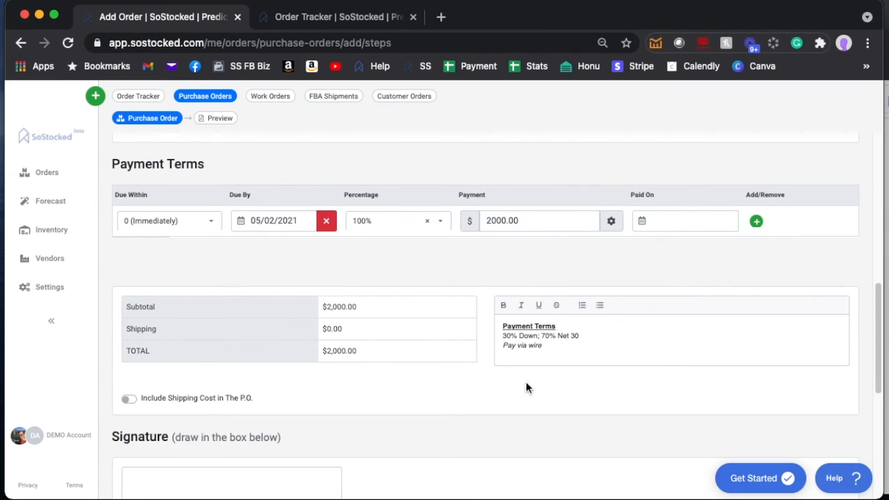
{"action": "scroll", "coordinate": [519, 361], "scroll_direction": "down", "scroll_amount": 2}
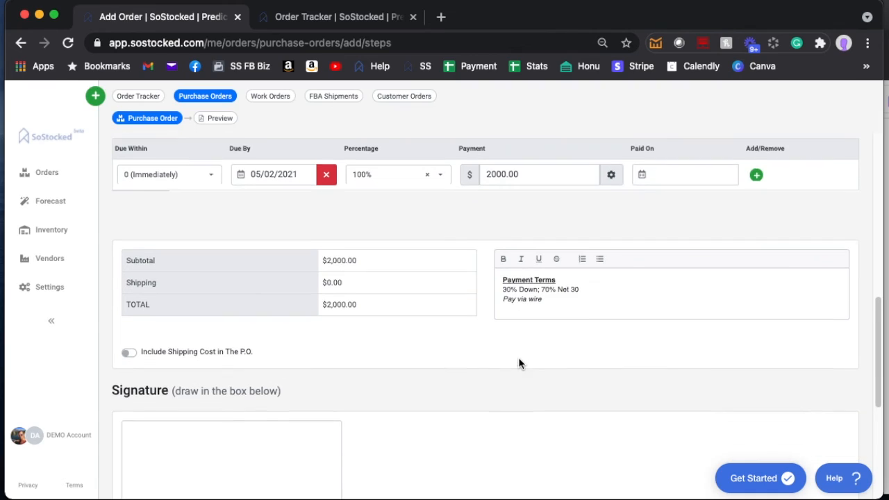
{"action": "scroll", "coordinate": [341, 271], "scroll_direction": "down", "scroll_amount": 2}
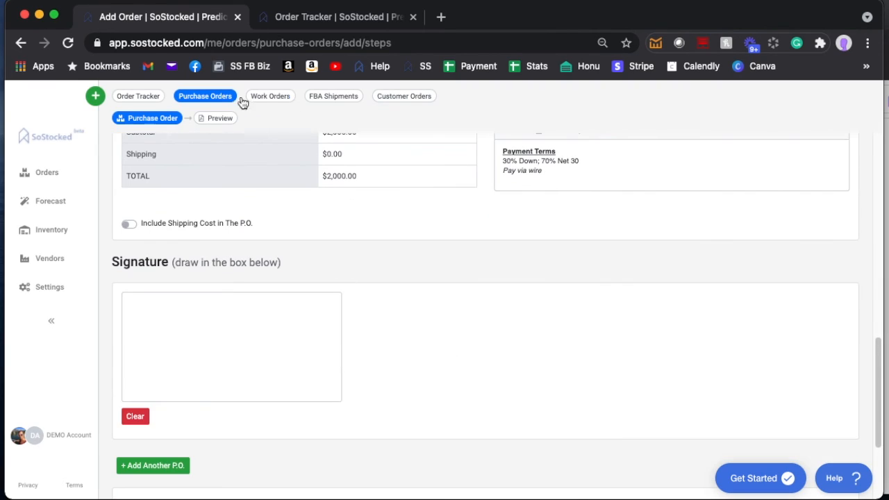
{"action": "scroll", "coordinate": [330, 334], "scroll_direction": "up", "scroll_amount": 10}
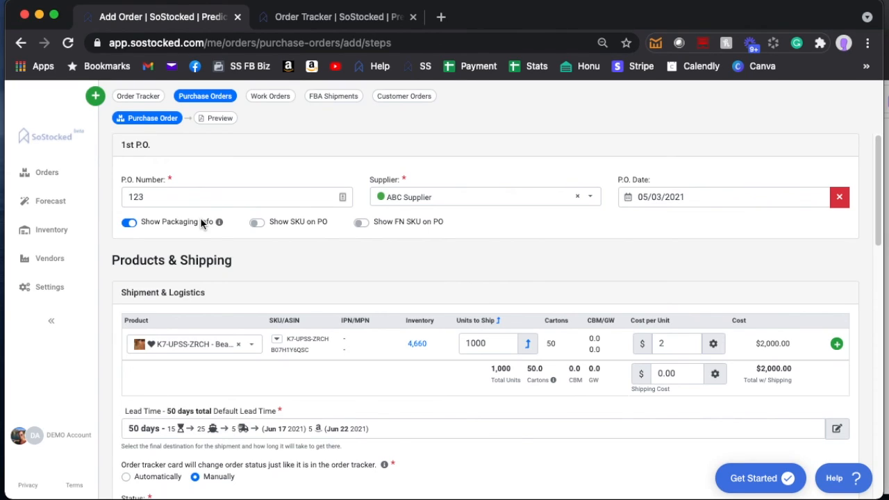
{"action": "left_click", "coordinate": [95, 96]}
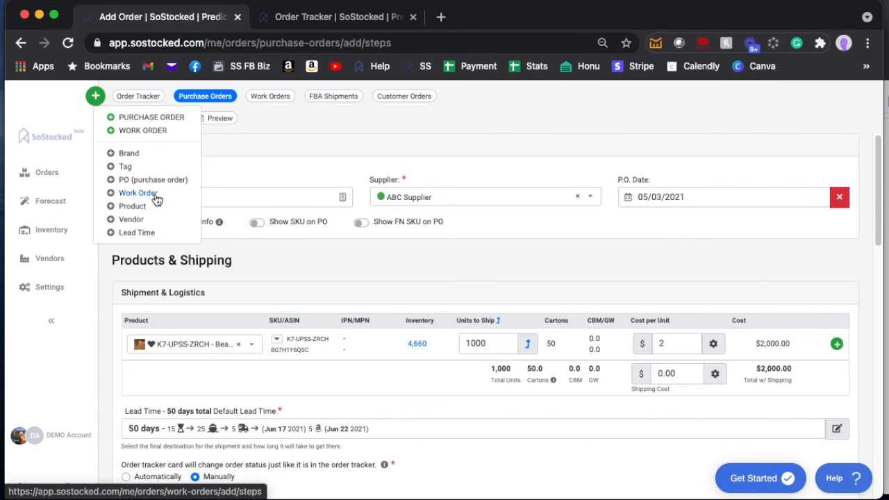
{"action": "left_click", "coordinate": [235, 173]}
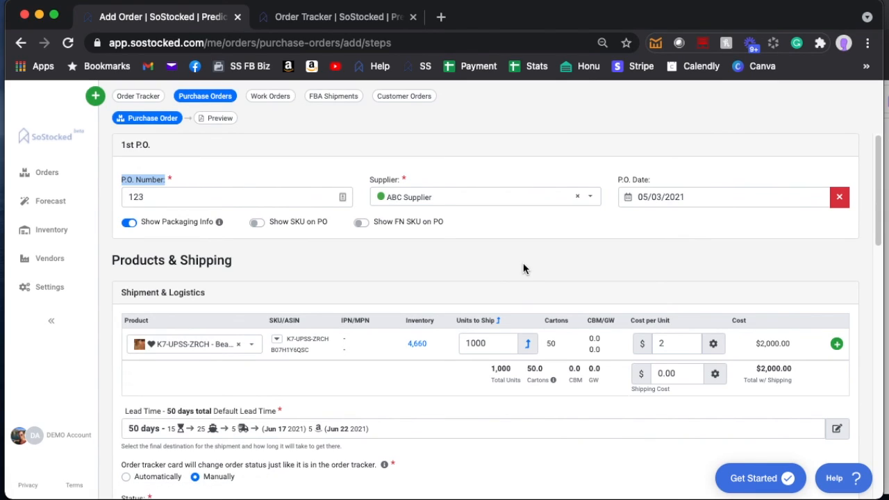
Add a new blank second shipment to the purchase order using the split shipment options
{"action": "scroll", "coordinate": [560, 261], "scroll_direction": "down", "scroll_amount": 5}
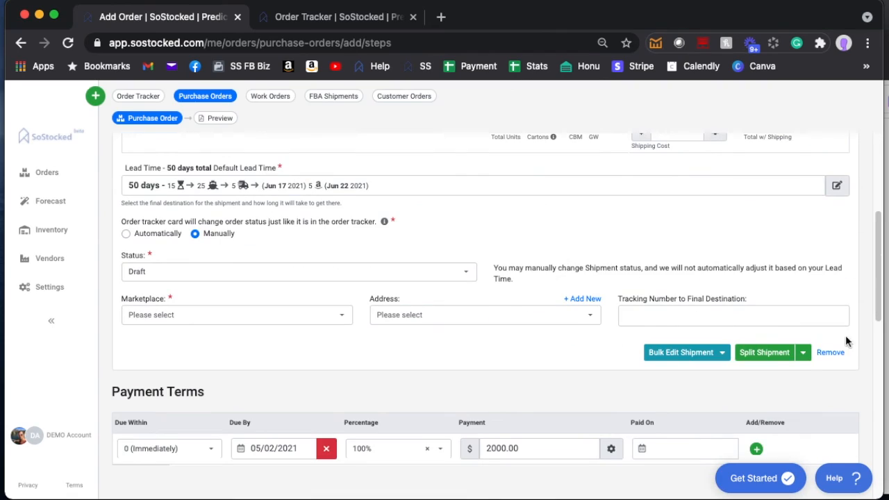
{"action": "left_click", "coordinate": [803, 354]}
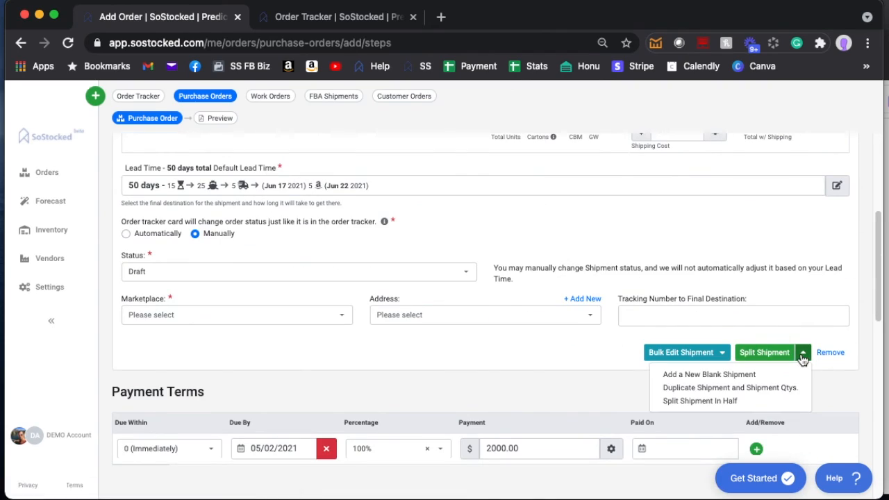
{"action": "left_click", "coordinate": [717, 376]}
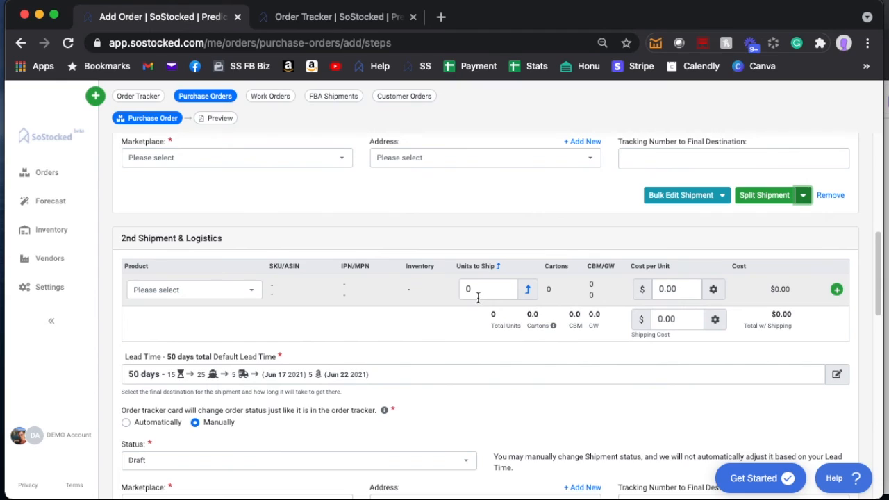
{"action": "left_click", "coordinate": [252, 295]}
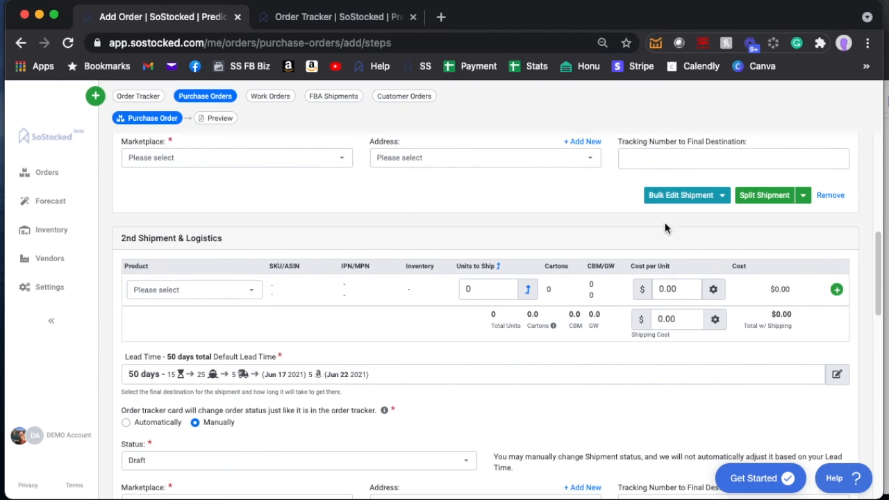
Duplicate the first necklace shipment with its quantities, then split it in half to 250 units per shipment
{"action": "left_click", "coordinate": [805, 196]}
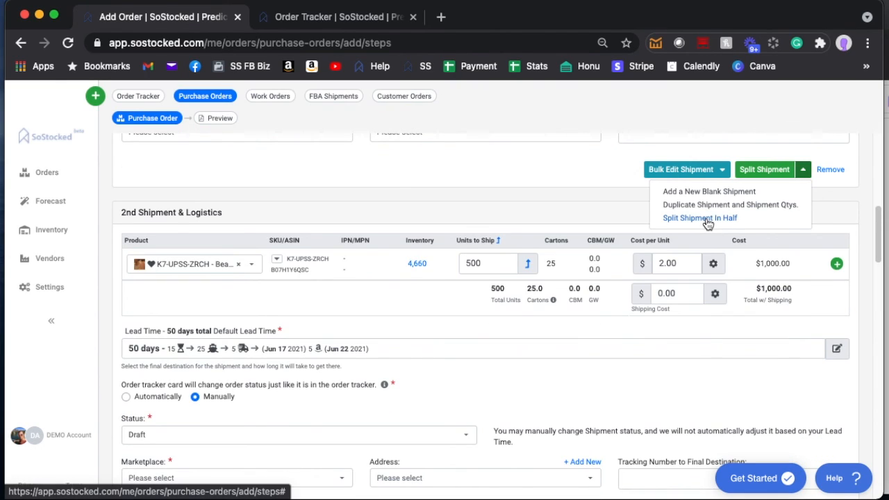
{"action": "left_click", "coordinate": [700, 218]}
{"action": "scroll", "coordinate": [572, 258], "scroll_direction": "up", "scroll_amount": 4}
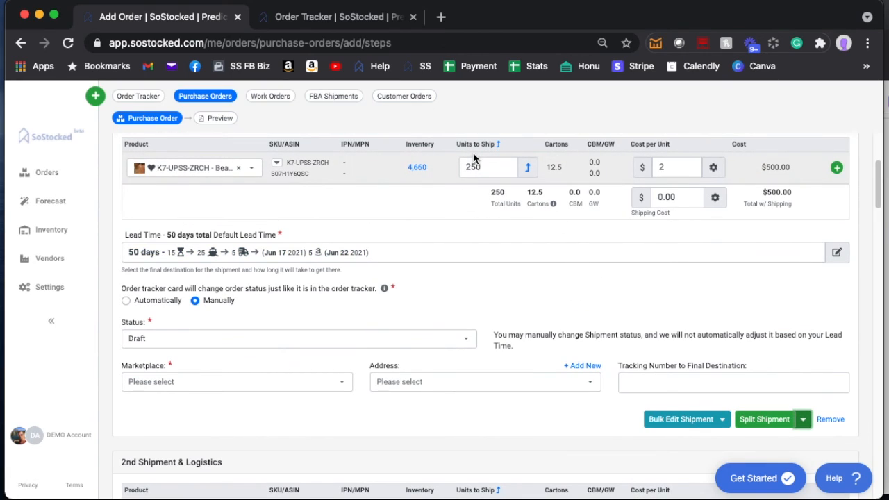
{"action": "scroll", "coordinate": [724, 181], "scroll_direction": "down", "scroll_amount": 4}
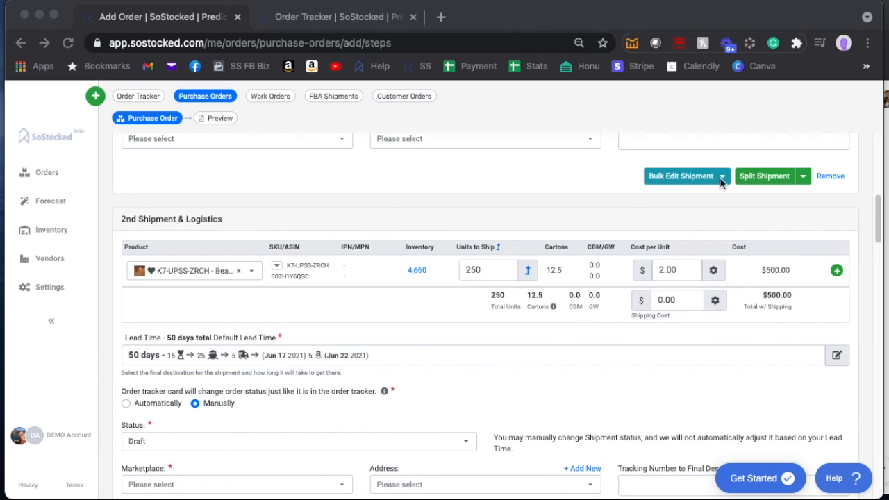
Open the product download for the first shipment's bulk editing, then close it and check the remaining bulk edit options
{"action": "left_click", "coordinate": [721, 177]}
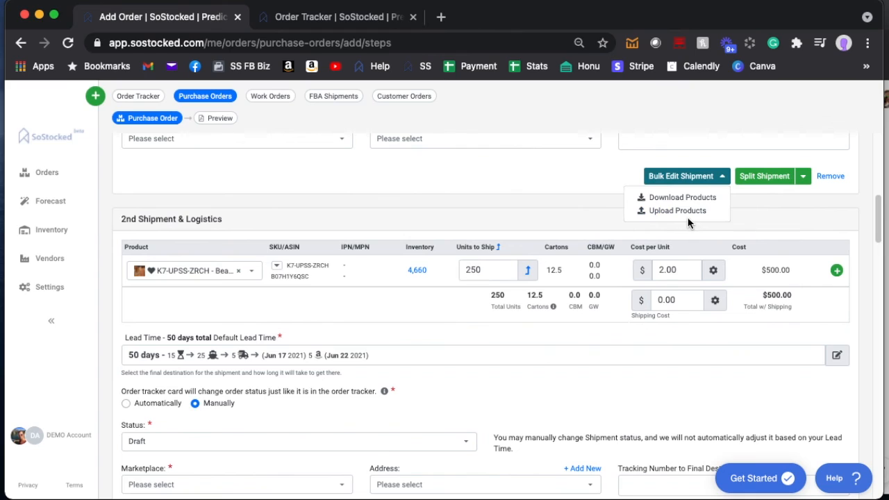
{"action": "left_click", "coordinate": [684, 198]}
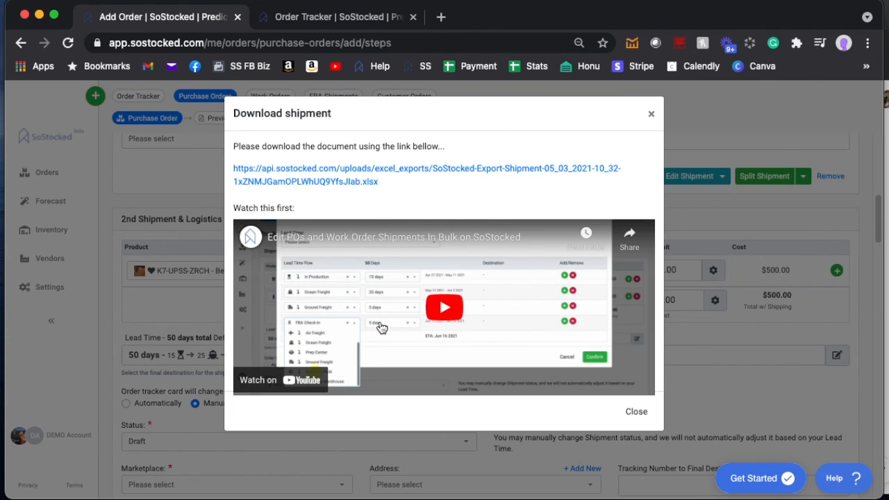
{"action": "left_click", "coordinate": [652, 117]}
{"action": "left_click", "coordinate": [694, 176]}
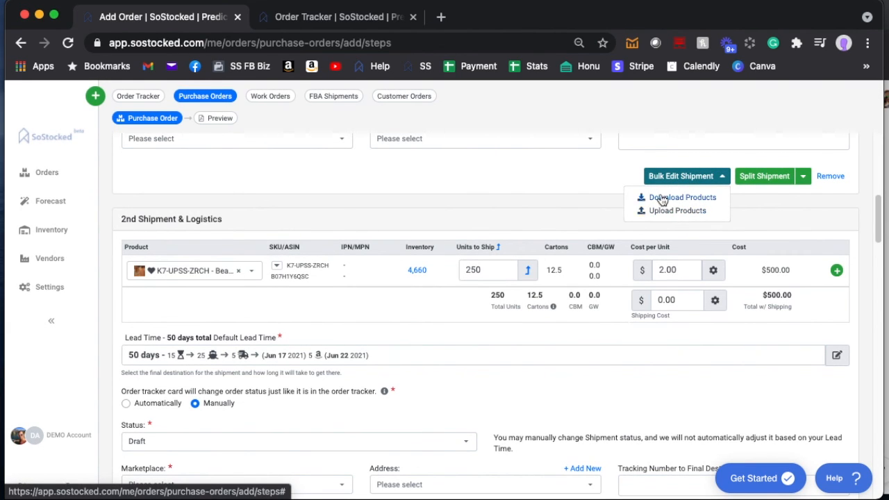
{"action": "left_click", "coordinate": [617, 180]}
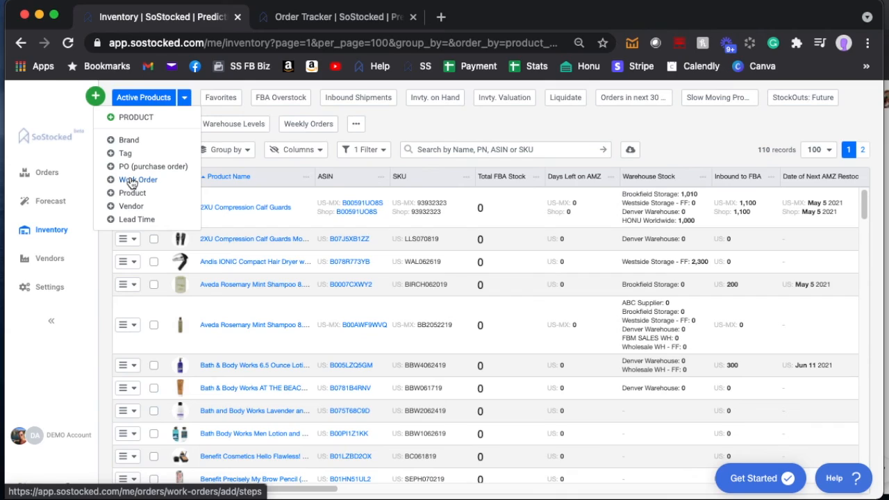
Start a new work order with number 123 and Brookfield Storage as the warehouse/prep center
{"action": "left_click", "coordinate": [133, 181]}
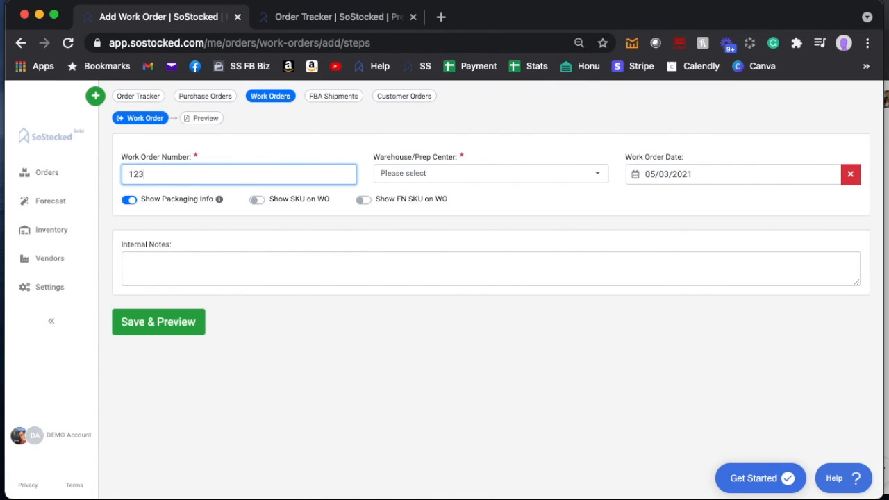
{"action": "left_click", "coordinate": [419, 175]}
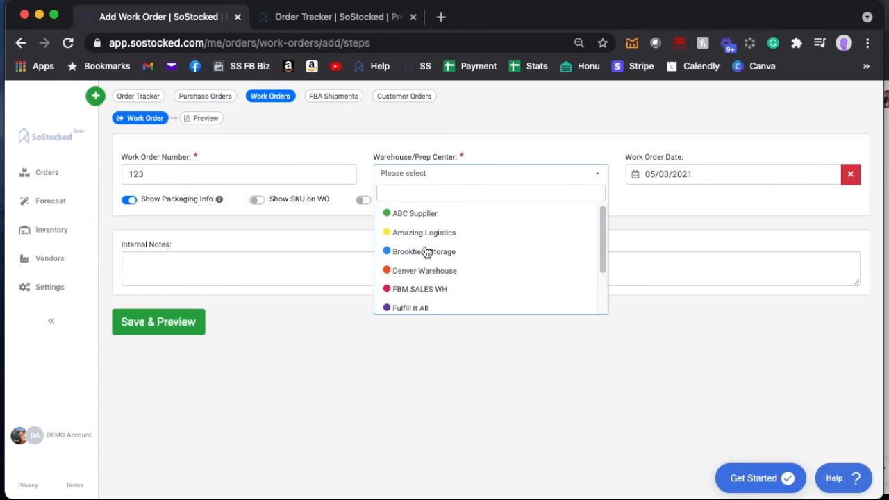
{"action": "left_click", "coordinate": [425, 253]}
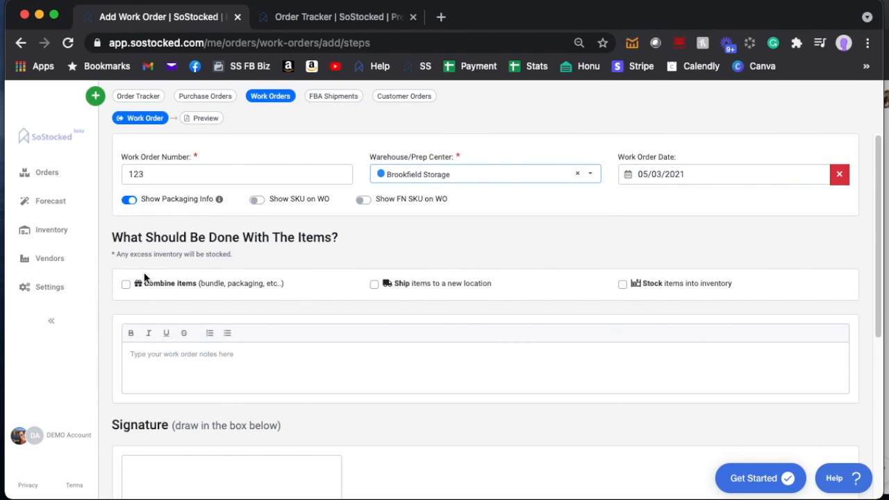
Try the work order's Combine, Ship and Stock options, leave only Stock items into inventory selected, and review the form
{"action": "left_click", "coordinate": [126, 284]}
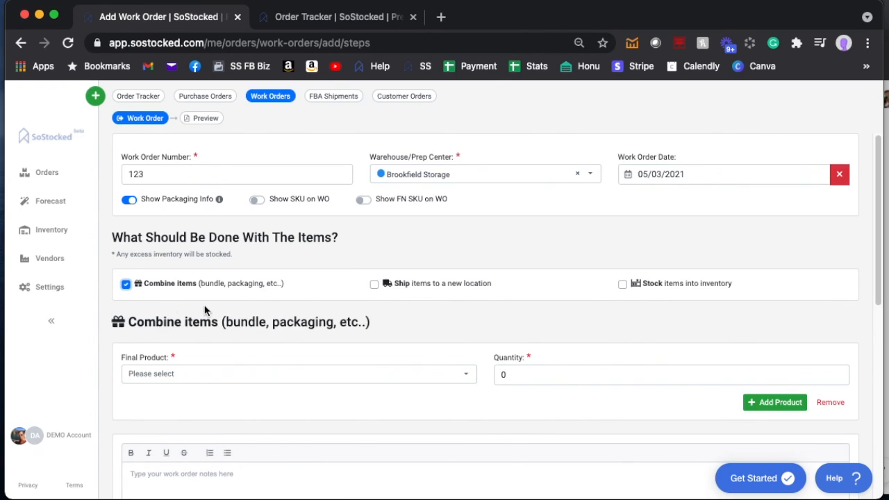
{"action": "left_click", "coordinate": [374, 286]}
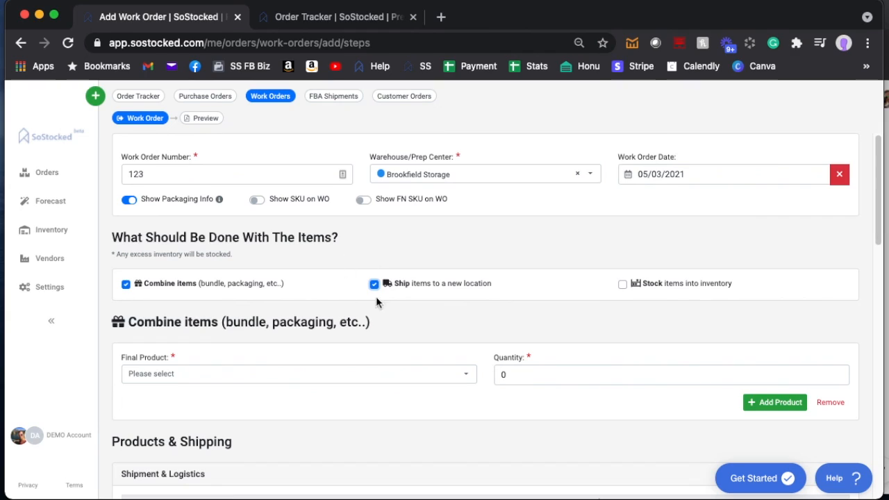
{"action": "left_click", "coordinate": [167, 288]}
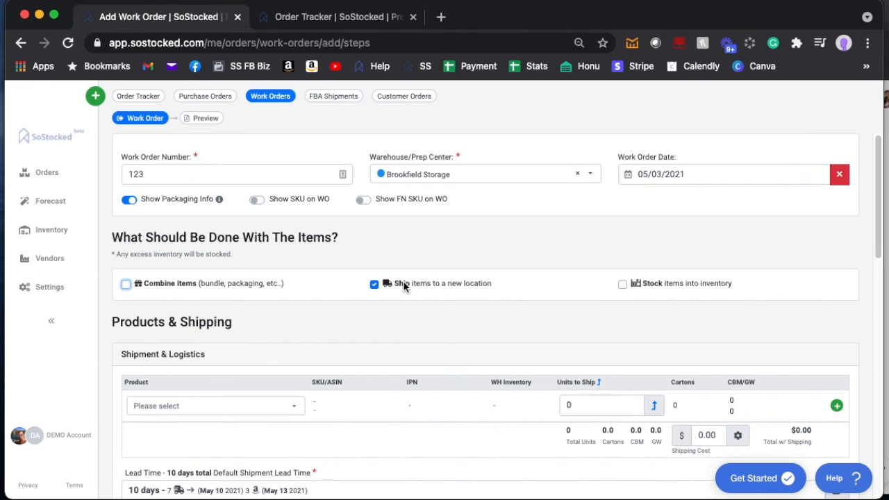
{"action": "left_click", "coordinate": [621, 286]}
{"action": "left_click", "coordinate": [374, 286]}
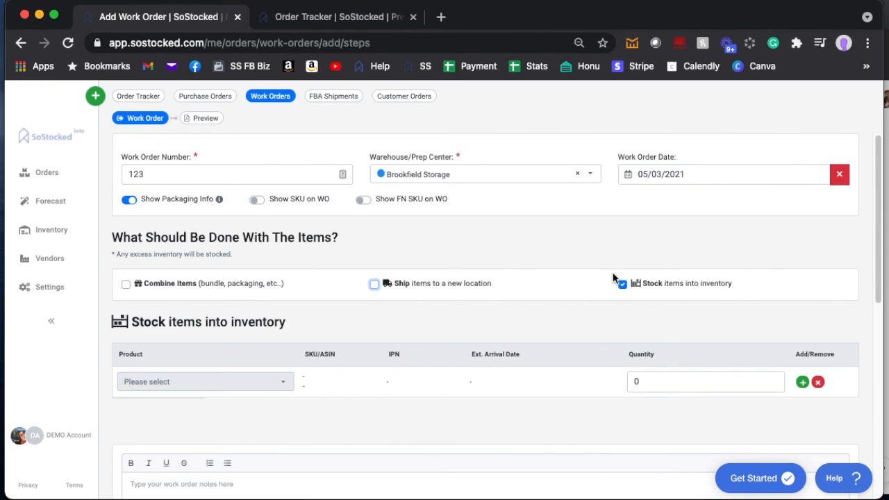
{"action": "scroll", "coordinate": [372, 298], "scroll_direction": "down", "scroll_amount": 3}
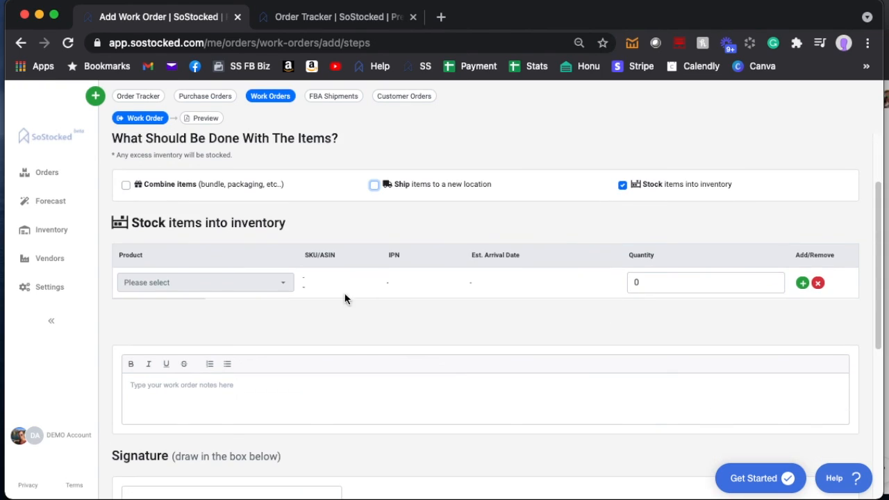
{"action": "scroll", "coordinate": [383, 359], "scroll_direction": "down", "scroll_amount": 1}
{"action": "scroll", "coordinate": [382, 359], "scroll_direction": "down", "scroll_amount": 5}
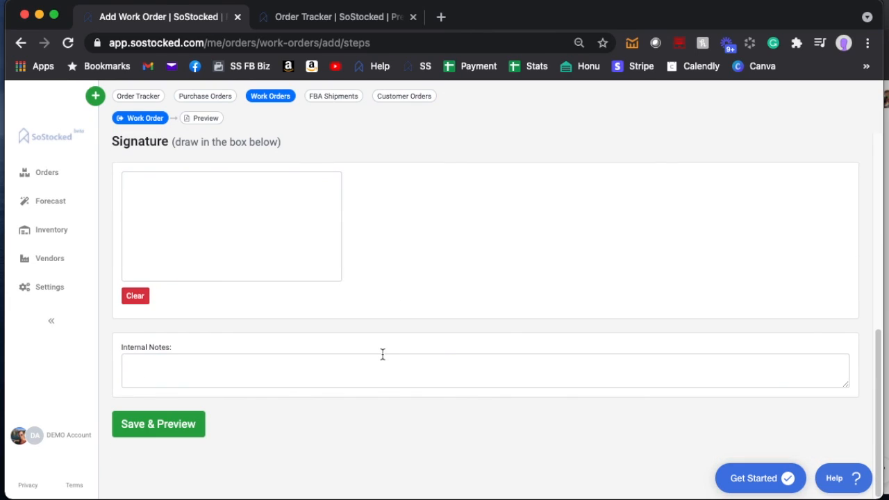
{"action": "scroll", "coordinate": [383, 355], "scroll_direction": "up", "scroll_amount": 3}
{"action": "scroll", "coordinate": [335, 351], "scroll_direction": "up", "scroll_amount": 4}
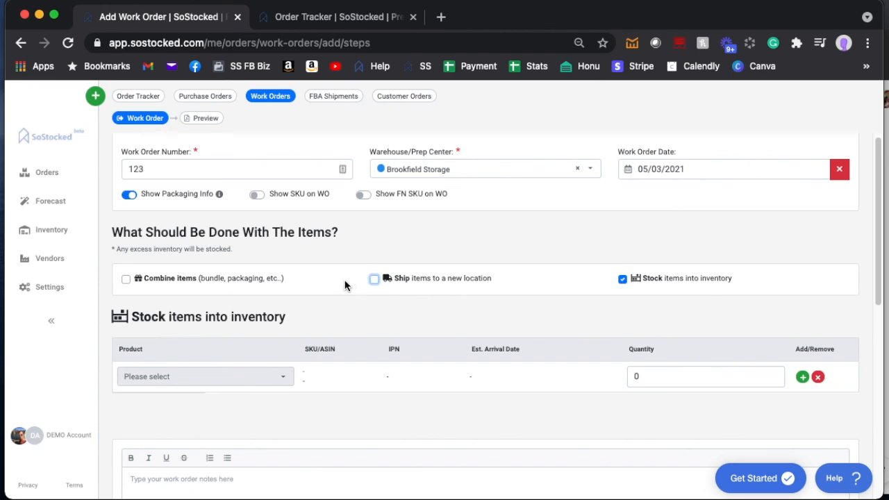
Also enable Ship items to a new location and choose Bridal Gloves BUNDLE as the shipment's product
{"action": "left_click", "coordinate": [375, 279]}
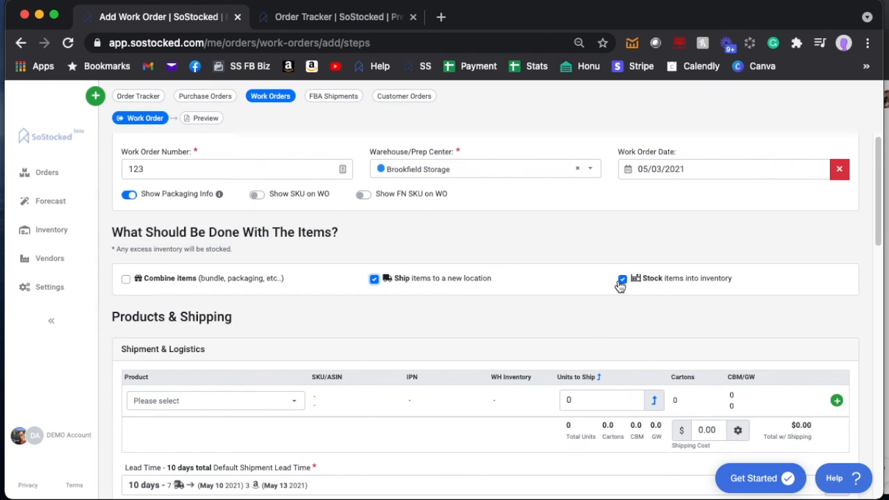
{"action": "scroll", "coordinate": [439, 240], "scroll_direction": "down", "scroll_amount": 1}
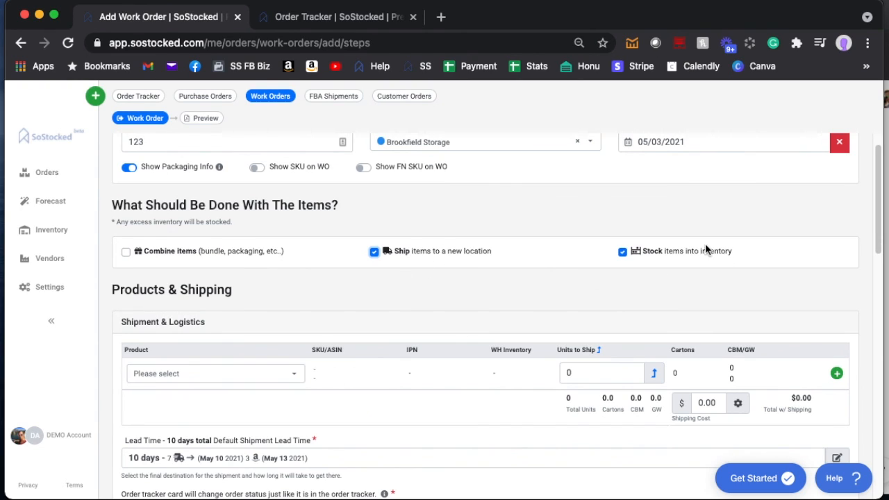
{"action": "scroll", "coordinate": [472, 298], "scroll_direction": "down", "scroll_amount": 6}
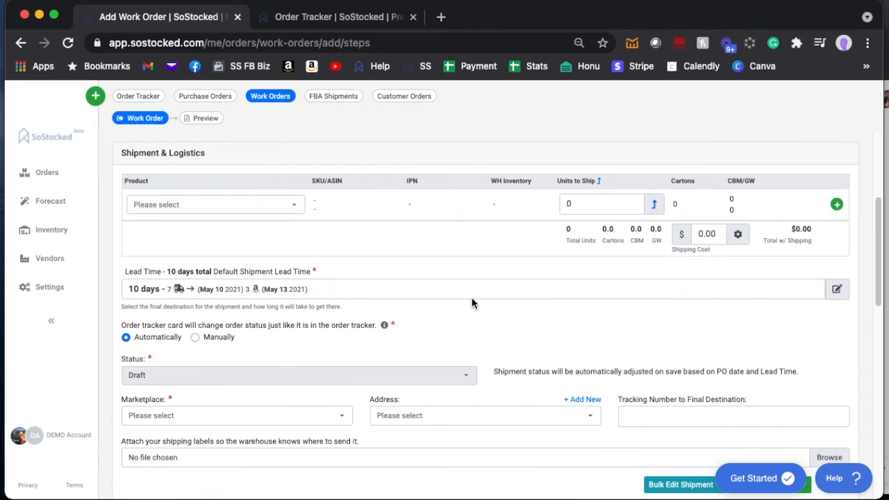
{"action": "left_click", "coordinate": [248, 206]}
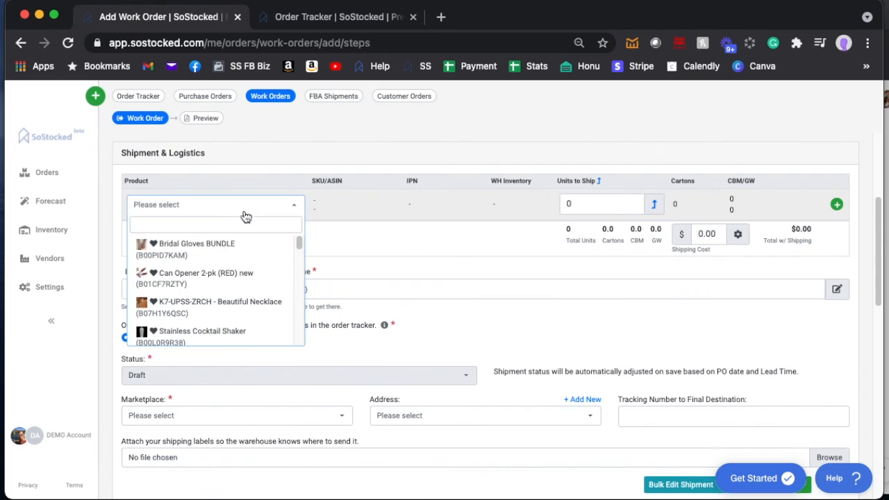
{"action": "left_click", "coordinate": [196, 245]}
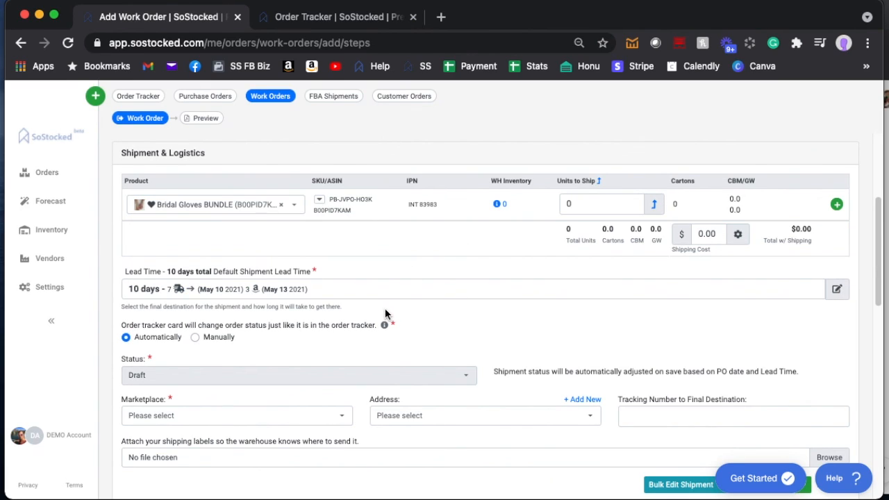
Deselect Stock items into inventory and check the bulk edit options of the work order shipment
{"action": "scroll", "coordinate": [387, 314], "scroll_direction": "up", "scroll_amount": 3}
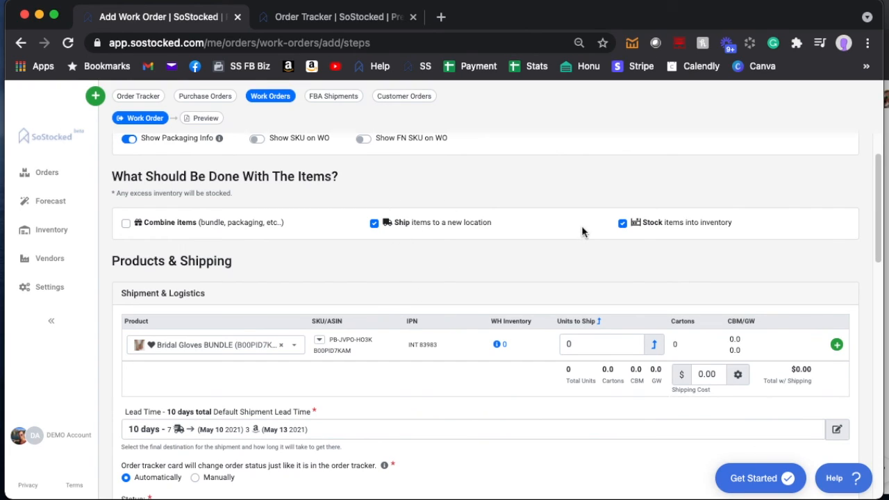
{"action": "left_click", "coordinate": [623, 224]}
{"action": "scroll", "coordinate": [639, 323], "scroll_direction": "down", "scroll_amount": 5}
{"action": "left_click", "coordinate": [701, 340]}
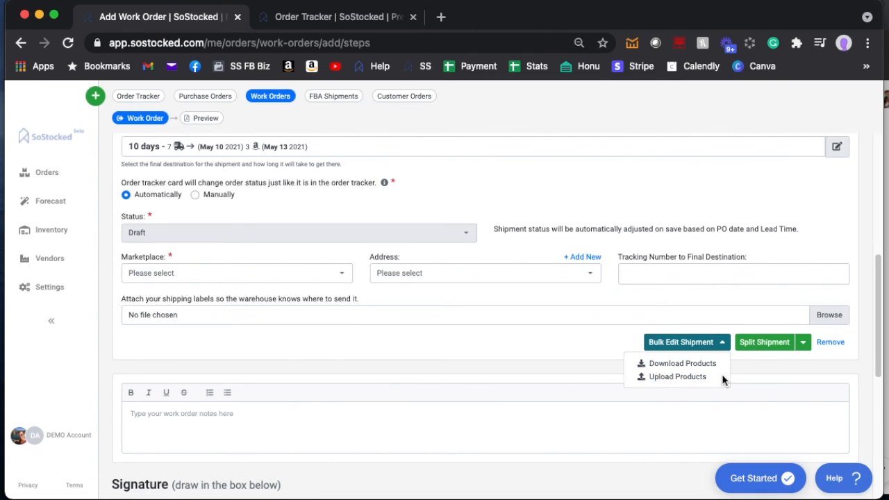
Open the Forecast page grouped by supplier and examine ABC Supplier's recommended orders and transfers
{"action": "left_click", "coordinate": [43, 202]}
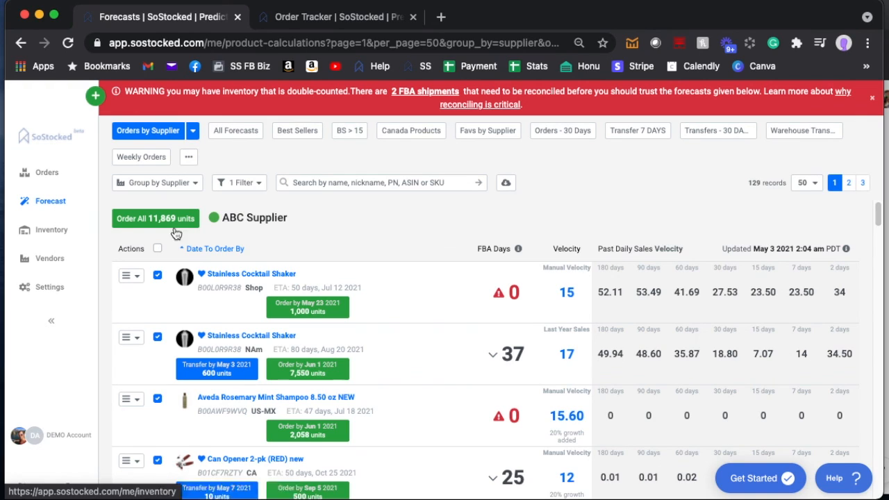
{"action": "scroll", "coordinate": [412, 236], "scroll_direction": "down", "scroll_amount": 1}
{"action": "scroll", "coordinate": [413, 237], "scroll_direction": "up", "scroll_amount": 1}
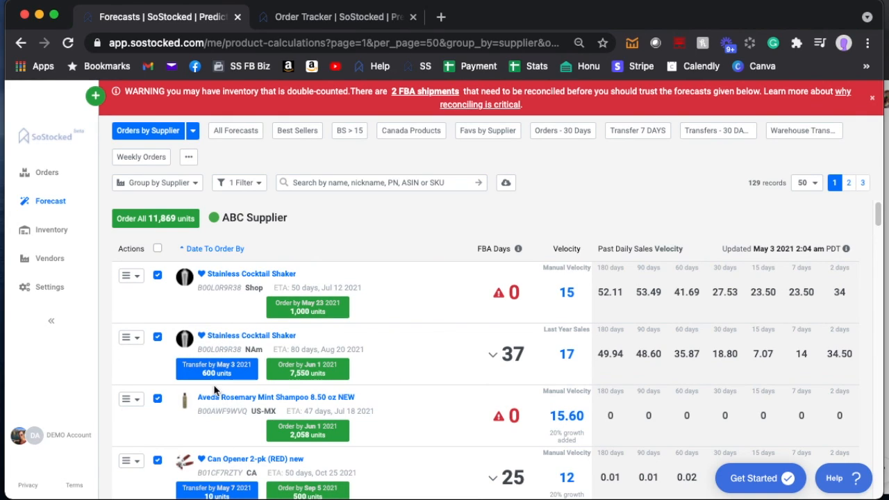
{"action": "scroll", "coordinate": [214, 390], "scroll_direction": "down", "scroll_amount": 1}
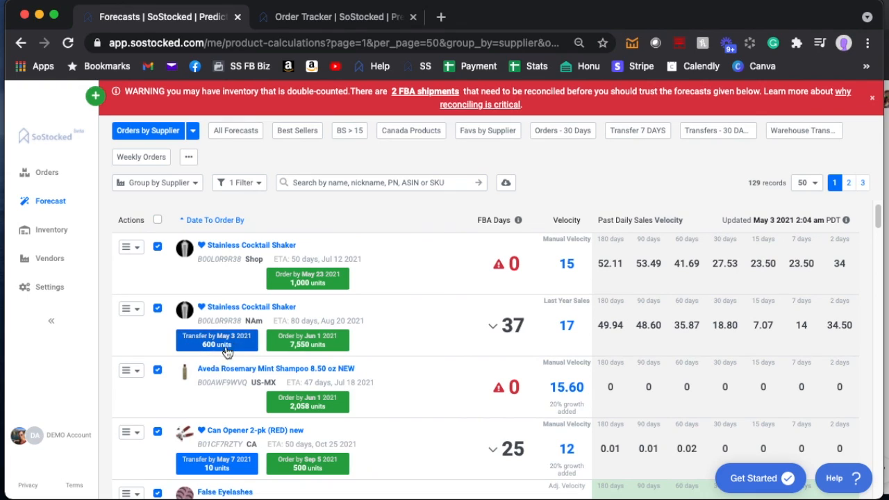
{"action": "scroll", "coordinate": [234, 369], "scroll_direction": "up", "scroll_amount": 1}
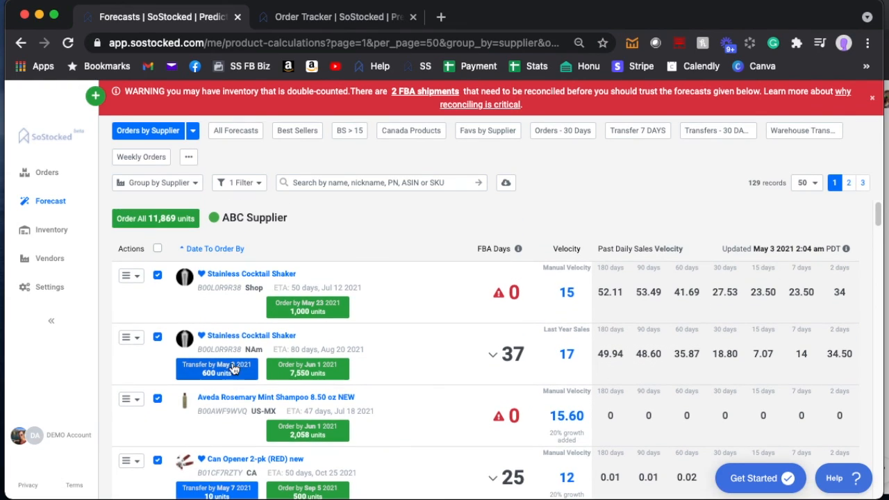
Create a purchase order from the 1,000-unit Stainless Cocktail Shaker (Shop) recommendation and review its prefilled details
{"action": "left_click", "coordinate": [306, 310]}
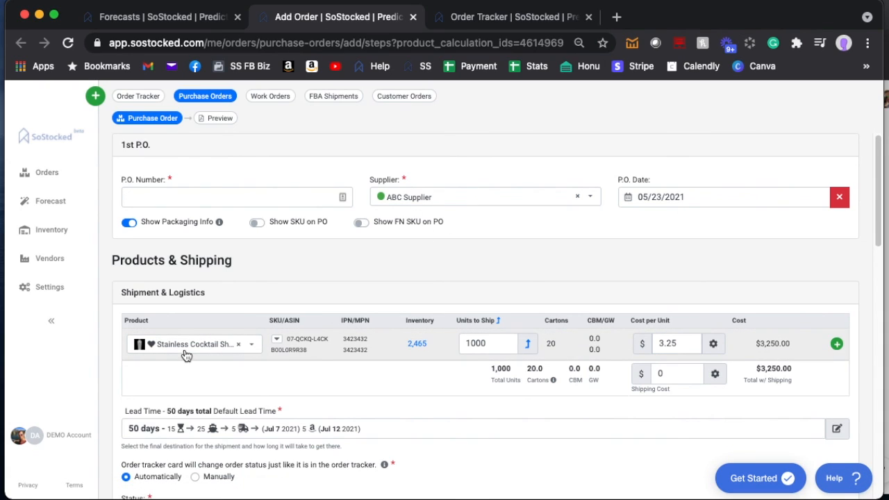
{"action": "scroll", "coordinate": [474, 354], "scroll_direction": "down", "scroll_amount": 2}
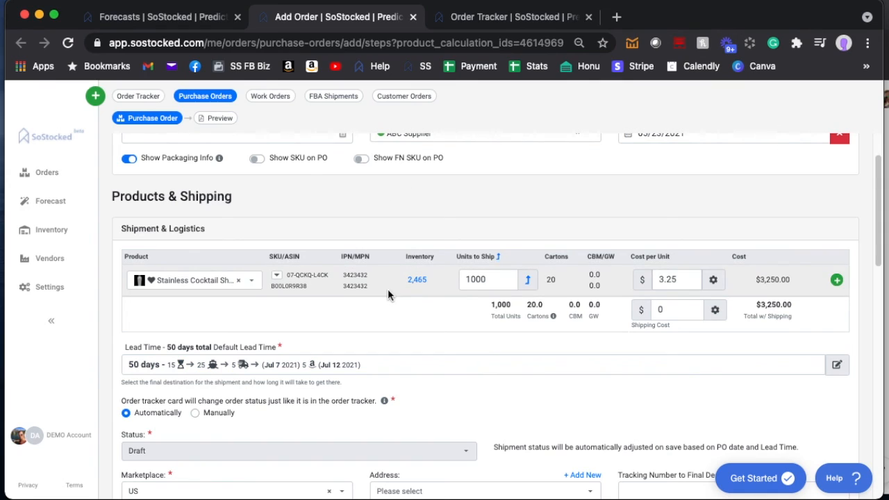
{"action": "scroll", "coordinate": [387, 289], "scroll_direction": "up", "scroll_amount": 2}
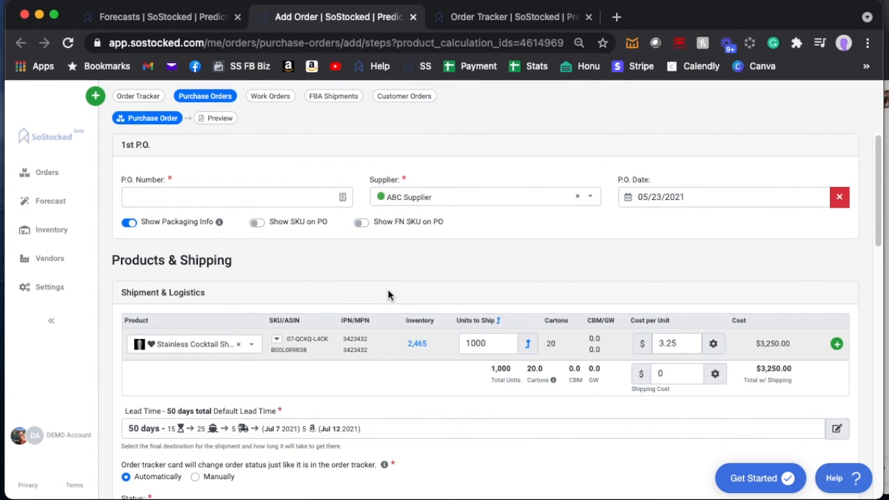
From the inventory list, select the Aveda Rosemary Mint Shampoo with SKU BB2052219 and create a new PO for it
{"action": "left_click", "coordinate": [89, 200]}
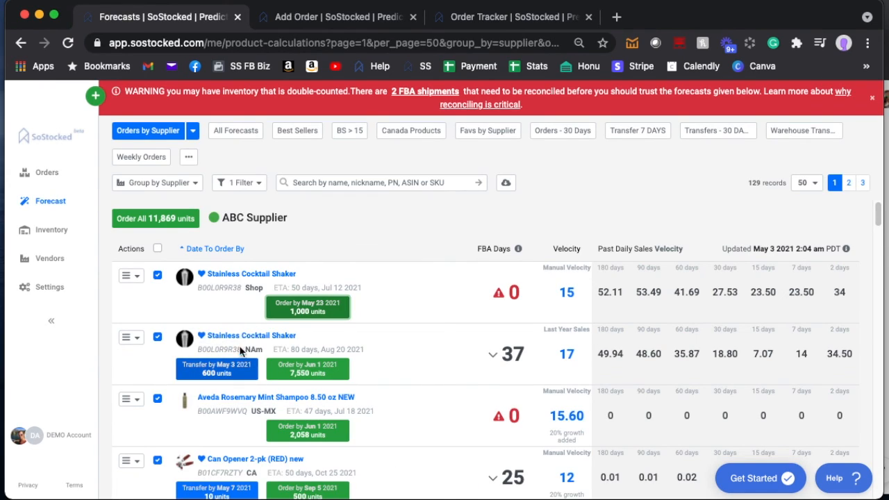
{"action": "left_click", "coordinate": [54, 231]}
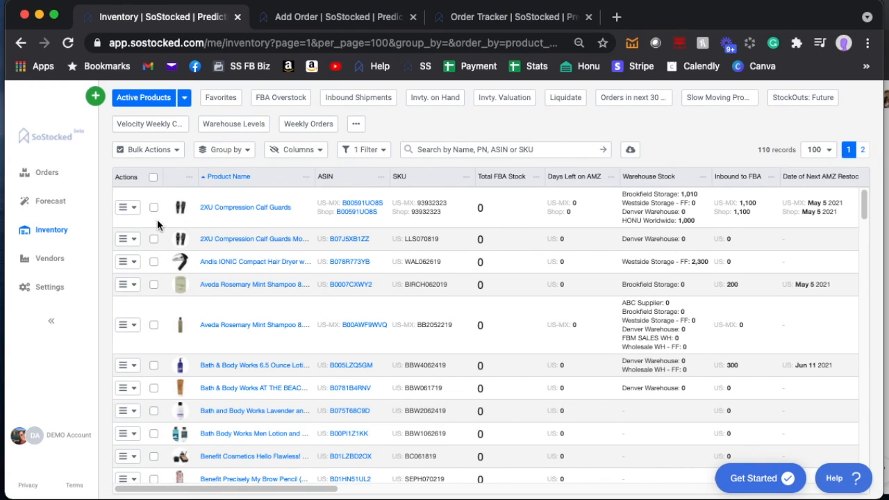
{"action": "left_click", "coordinate": [153, 326]}
{"action": "left_click", "coordinate": [167, 151]}
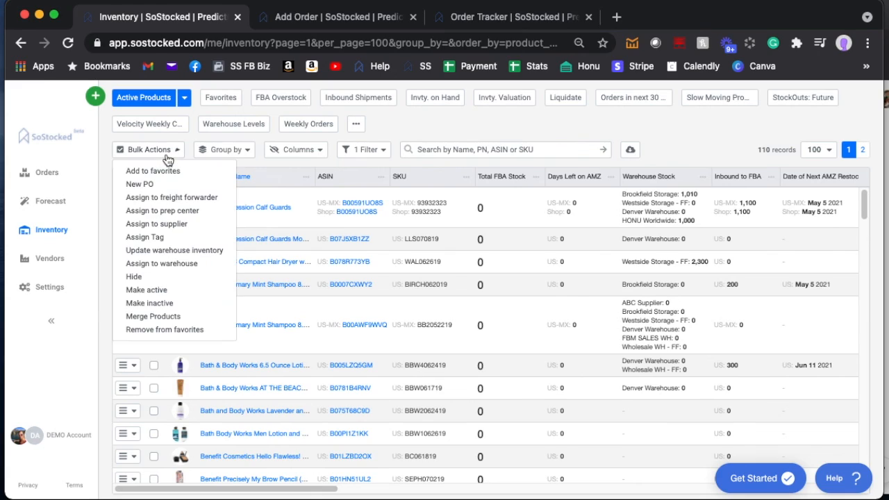
{"action": "left_click", "coordinate": [142, 185]}
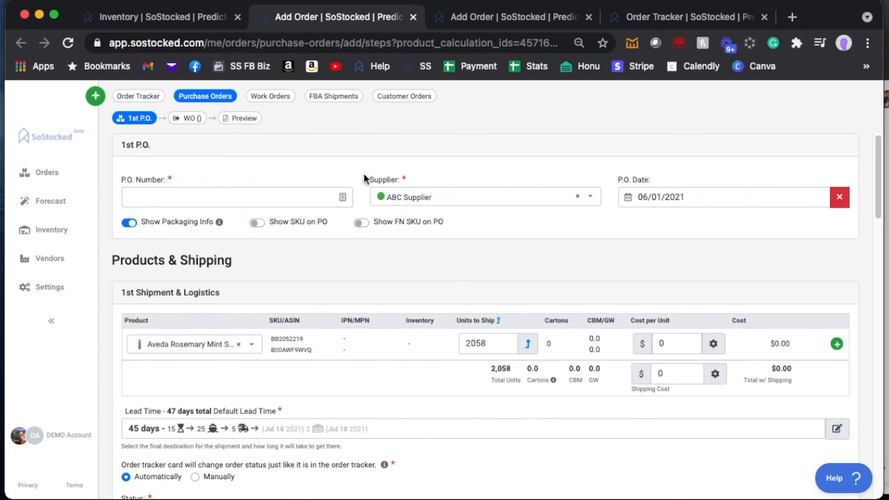
Review the shipment quantities, lead times and logistics details of the new purchase order started from inventory
{"action": "scroll", "coordinate": [444, 328], "scroll_direction": "down", "scroll_amount": 3}
{"action": "scroll", "coordinate": [444, 329], "scroll_direction": "down", "scroll_amount": 2}
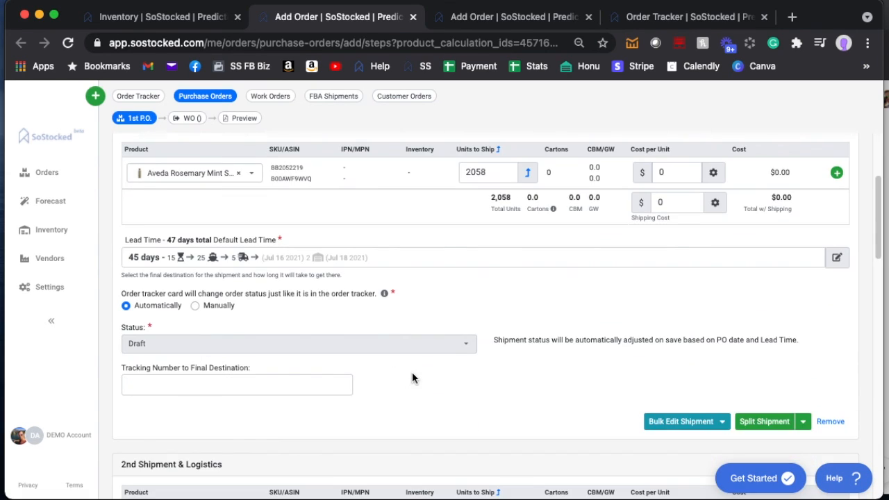
{"action": "scroll", "coordinate": [325, 267], "scroll_direction": "down", "scroll_amount": 10}
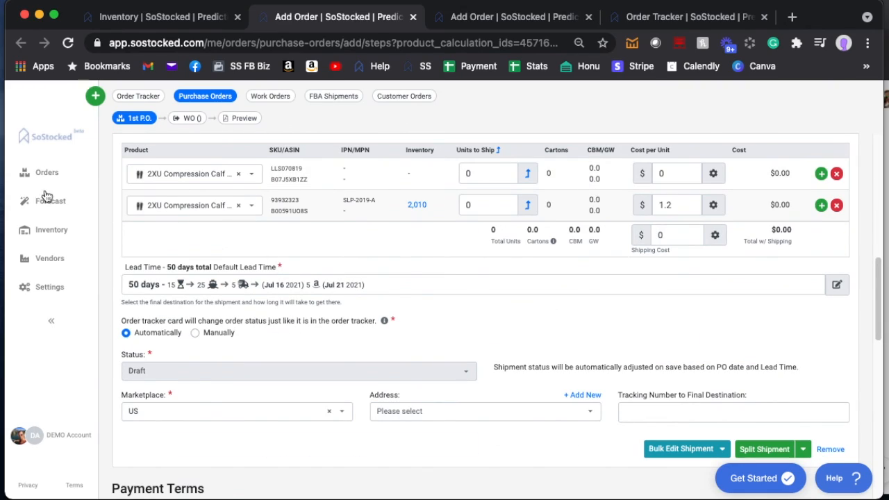
In the Bulk Export/Import settings, choose PO Bulk Upload Template as the download type and examine the Upload Updated Data section
{"action": "left_click", "coordinate": [48, 287]}
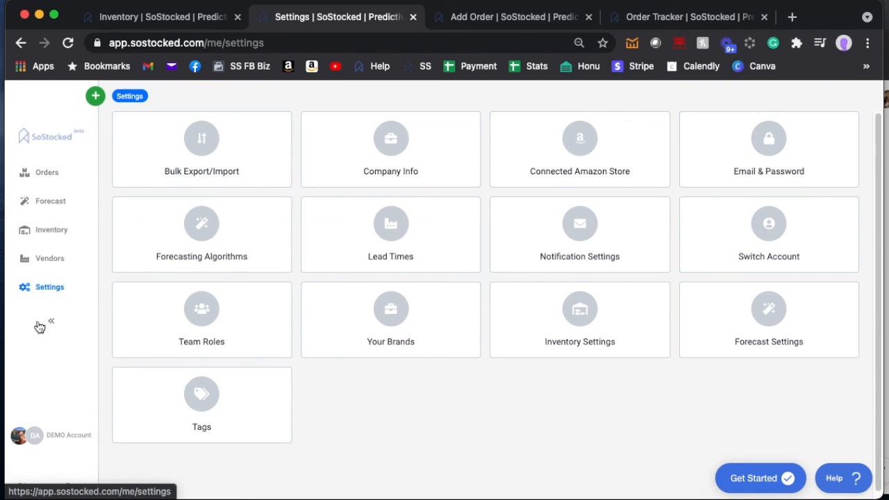
{"action": "left_click", "coordinate": [221, 172]}
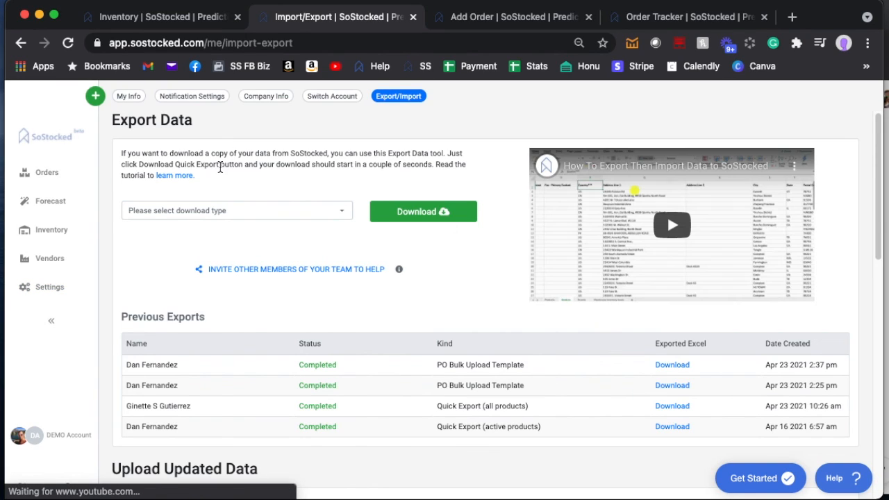
{"action": "left_click", "coordinate": [342, 216]}
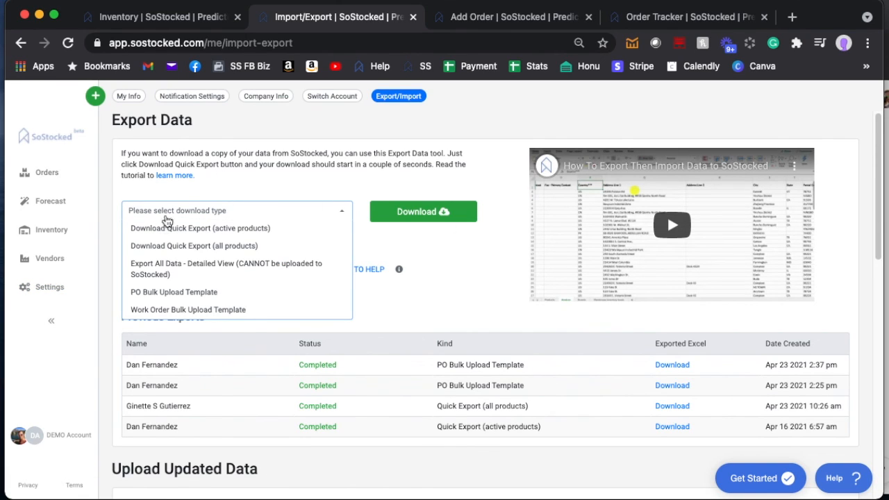
{"action": "left_click", "coordinate": [181, 292]}
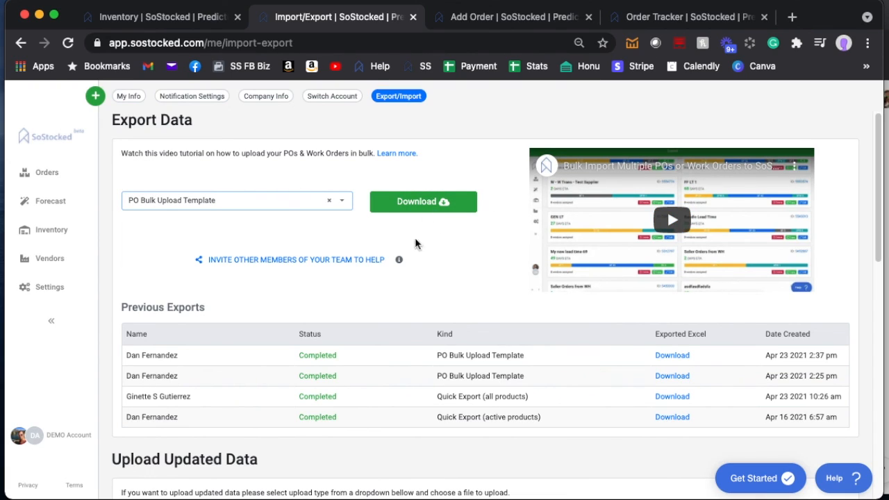
{"action": "scroll", "coordinate": [591, 296], "scroll_direction": "down", "scroll_amount": 3}
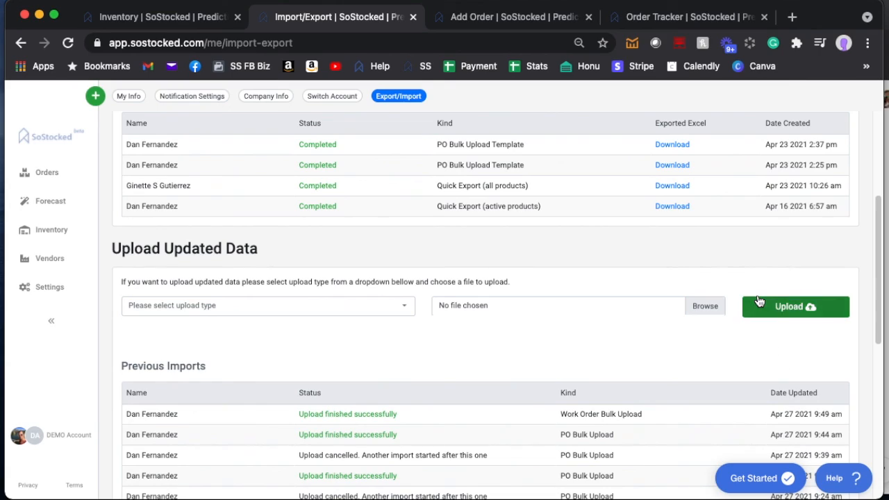